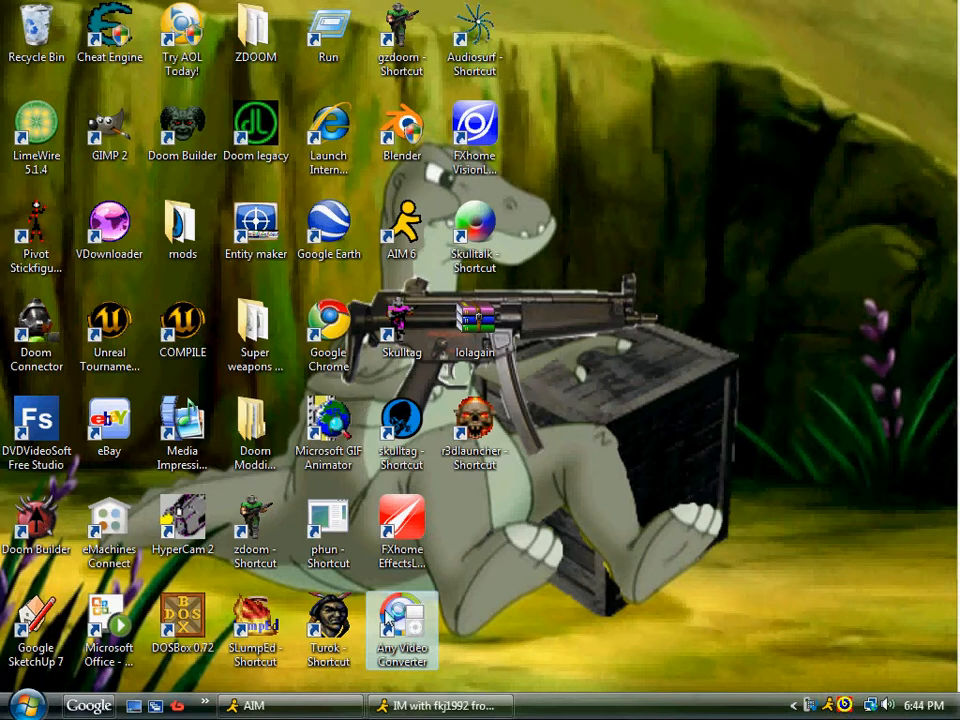
# Step: Open Any Video Converter, dismiss the update notice, and add the video Zi6_0356 from the 106__Zi6 folder
pyautogui.doubleClick(385, 617)
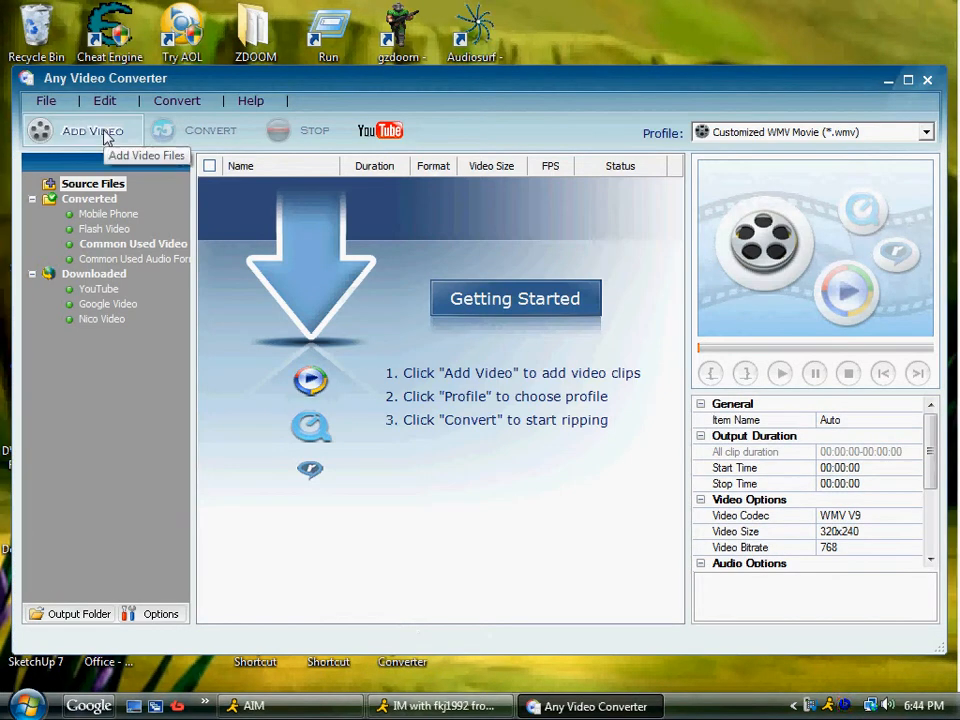
pyautogui.click(103, 134)
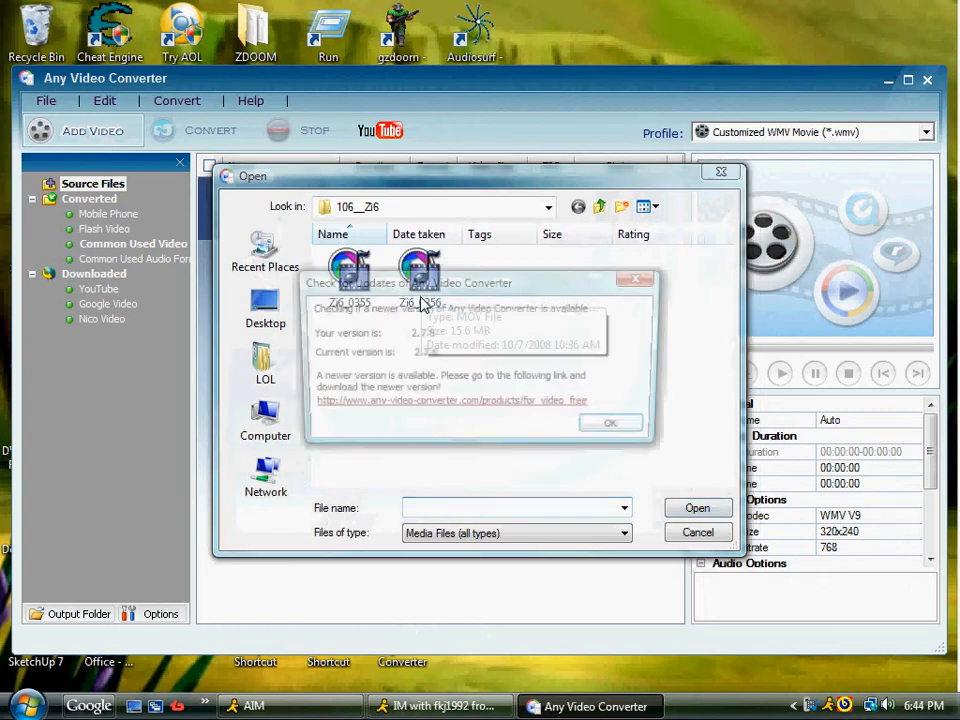
pyautogui.click(616, 428)
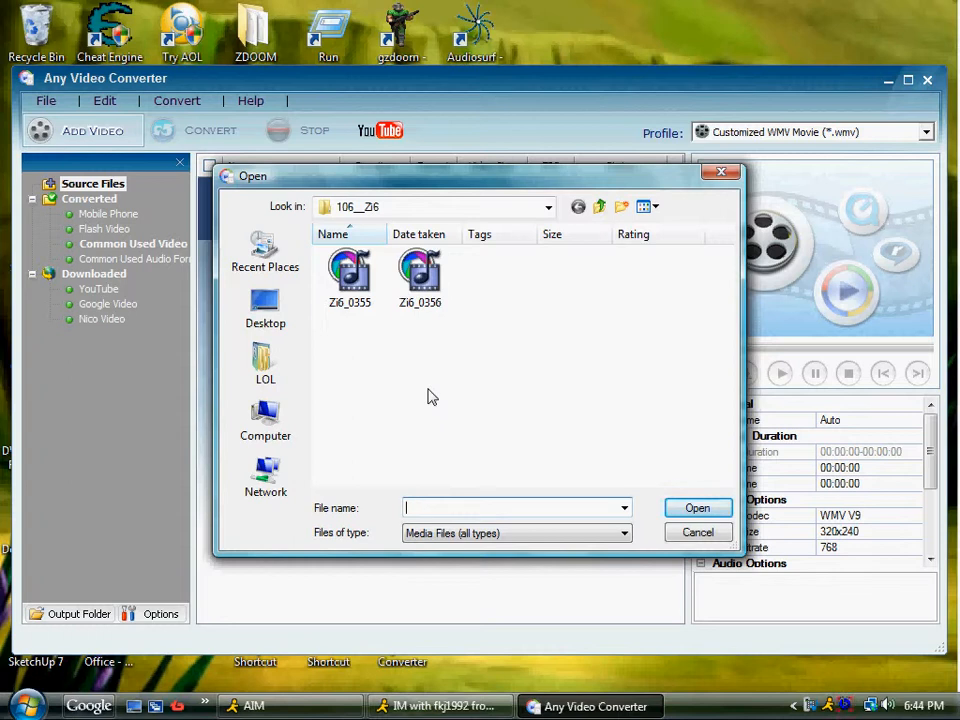
pyautogui.click(435, 276)
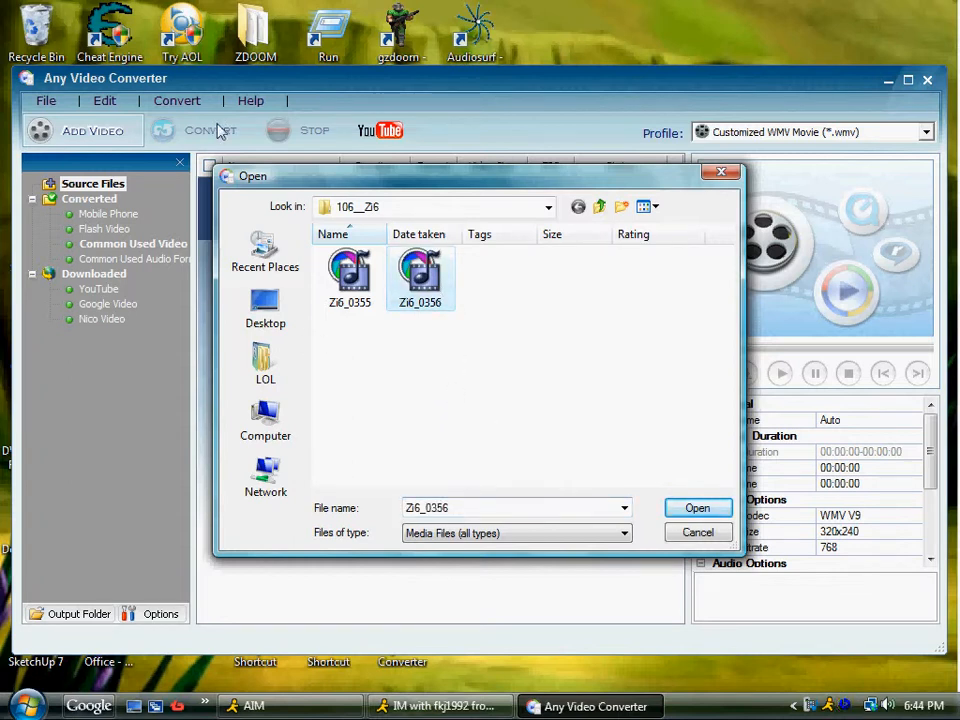
pyautogui.moveTo(451, 183); pyautogui.dragTo(448, 221)
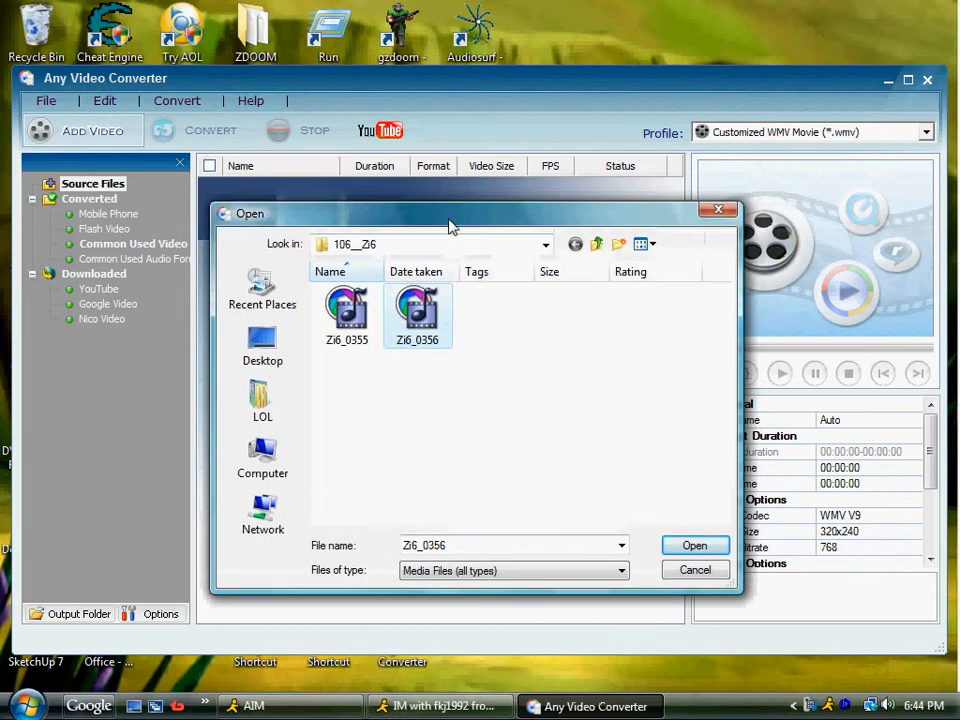
pyautogui.moveTo(388, 216); pyautogui.dragTo(350, 166)
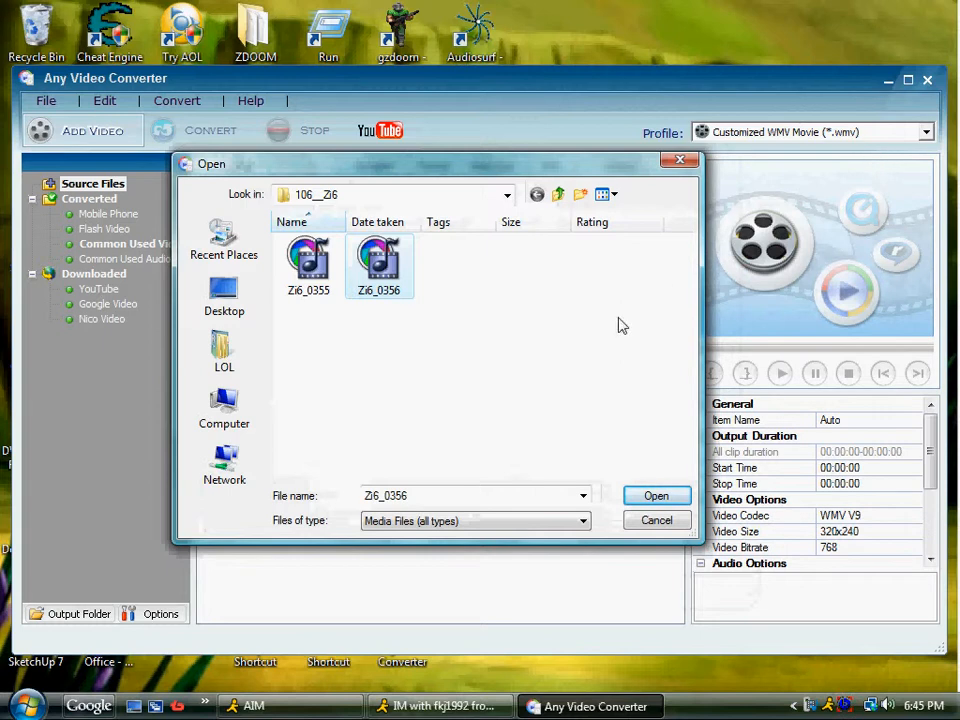
pyautogui.click(457, 497)
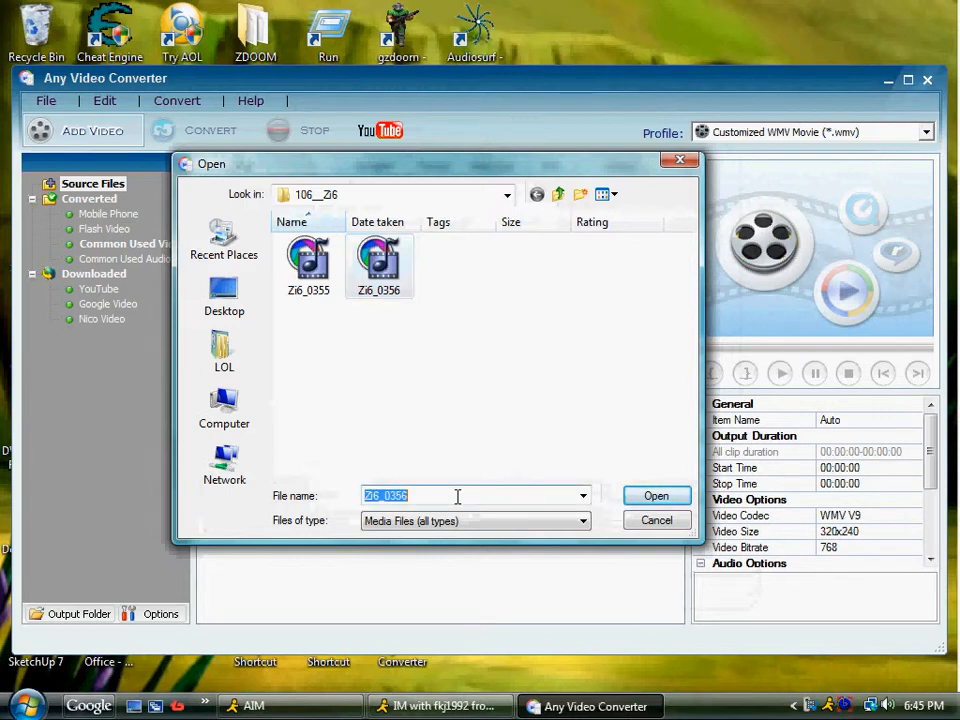
pyautogui.click(668, 497)
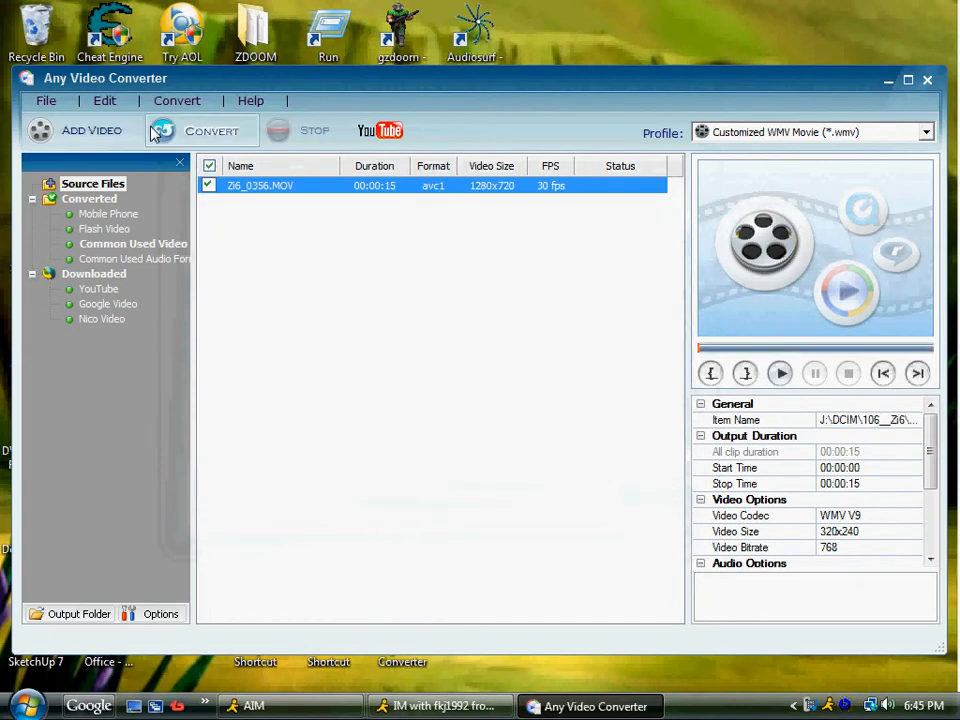
# Step: Convert Zi6_0356.MOV using the Customized WMV Movie profile and close the converter once it finishes
pyautogui.click(161, 133)
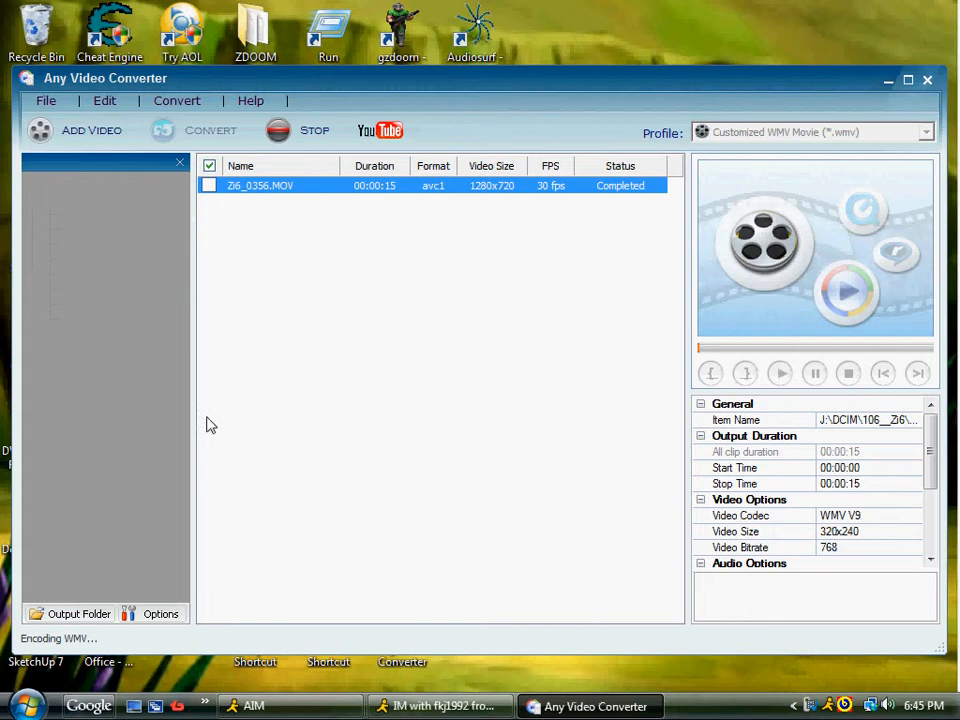
pyautogui.click(512, 421)
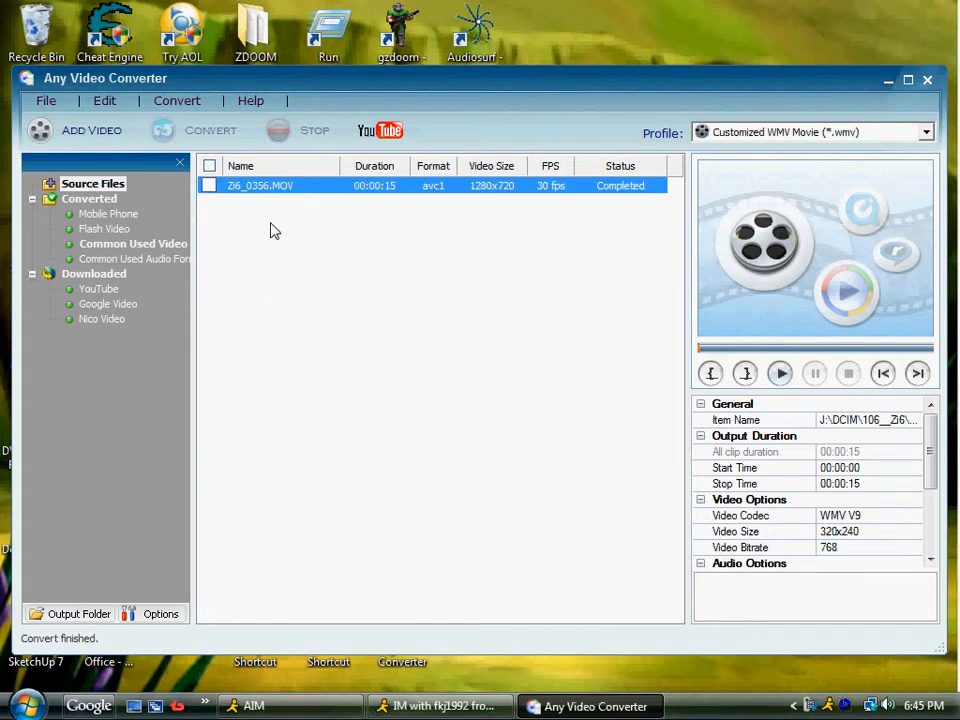
pyautogui.click(928, 80)
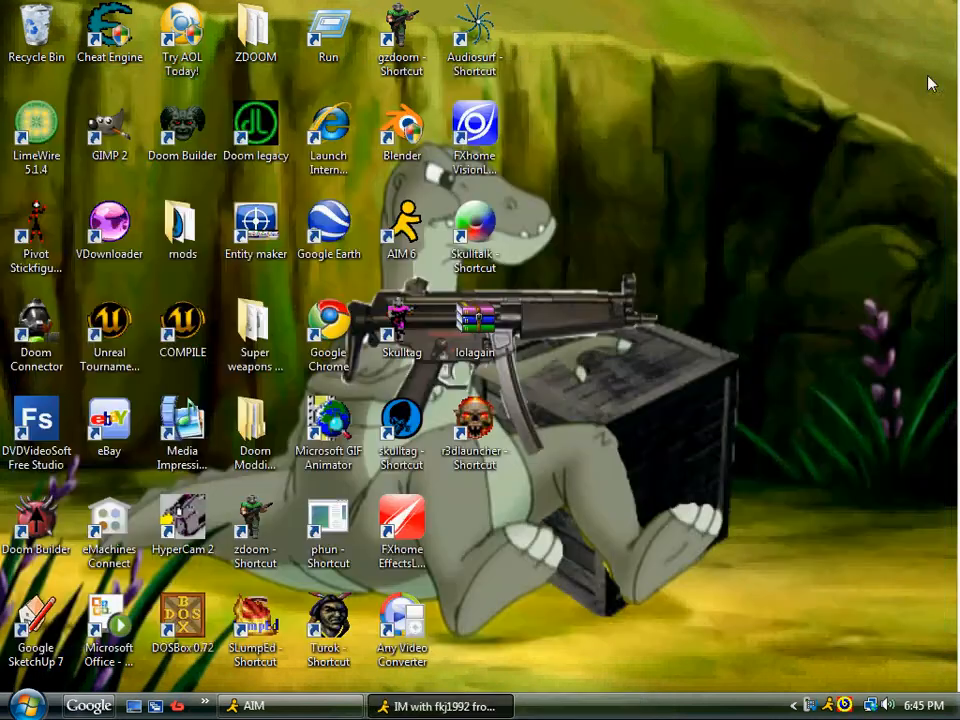
# Step: Open Windows Movie Maker and delete the Infinite dimensions audio and Minigun Brush video from the imported media
pyautogui.click(28, 705)
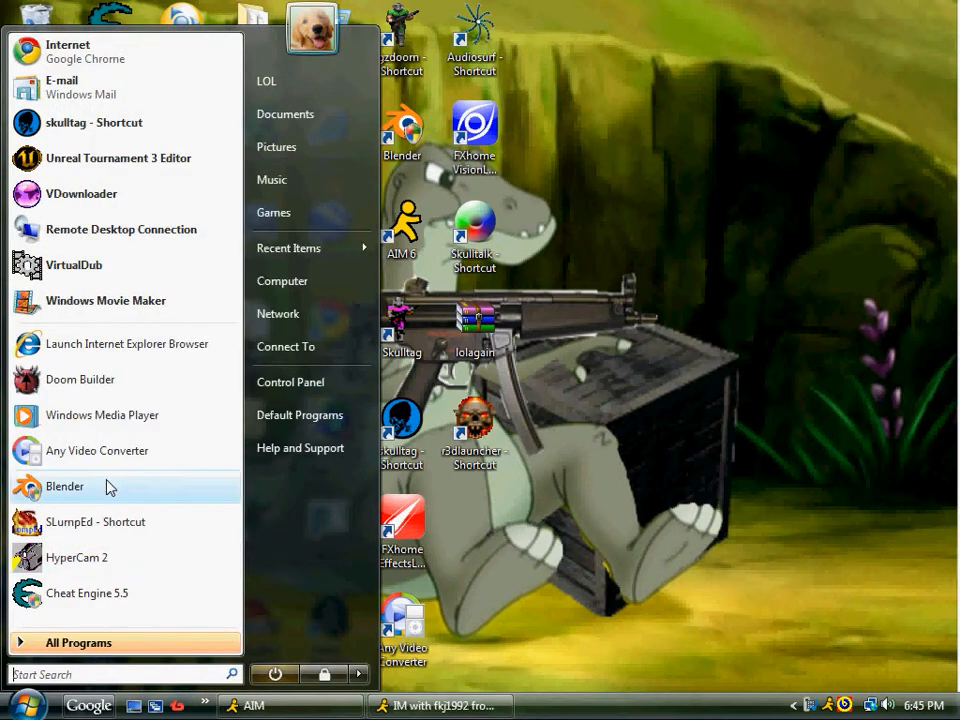
pyautogui.click(107, 303)
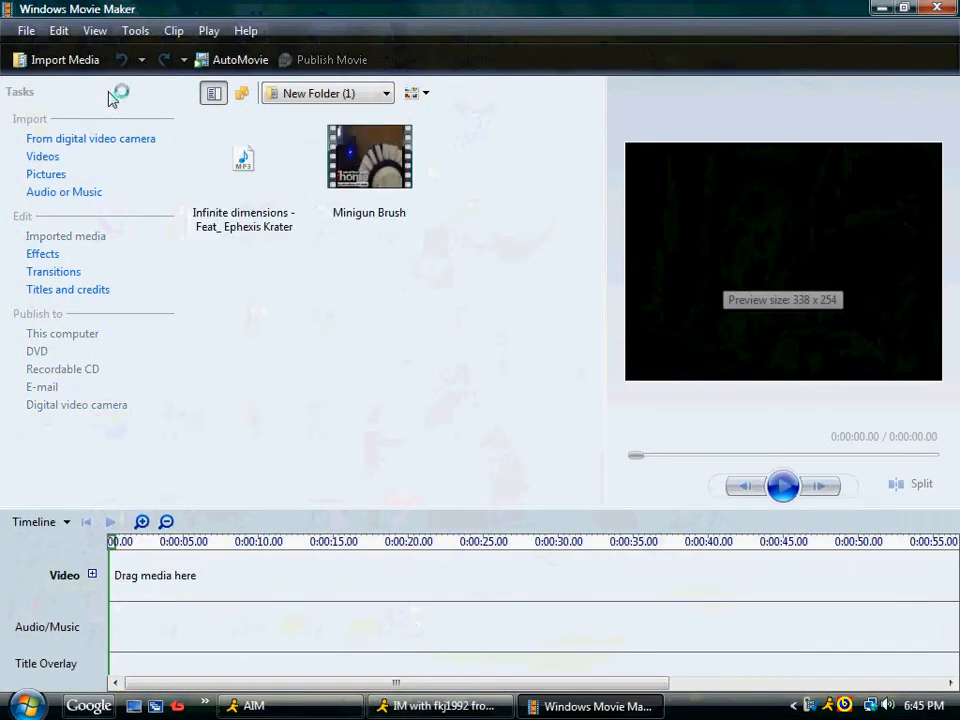
pyautogui.click(362, 208)
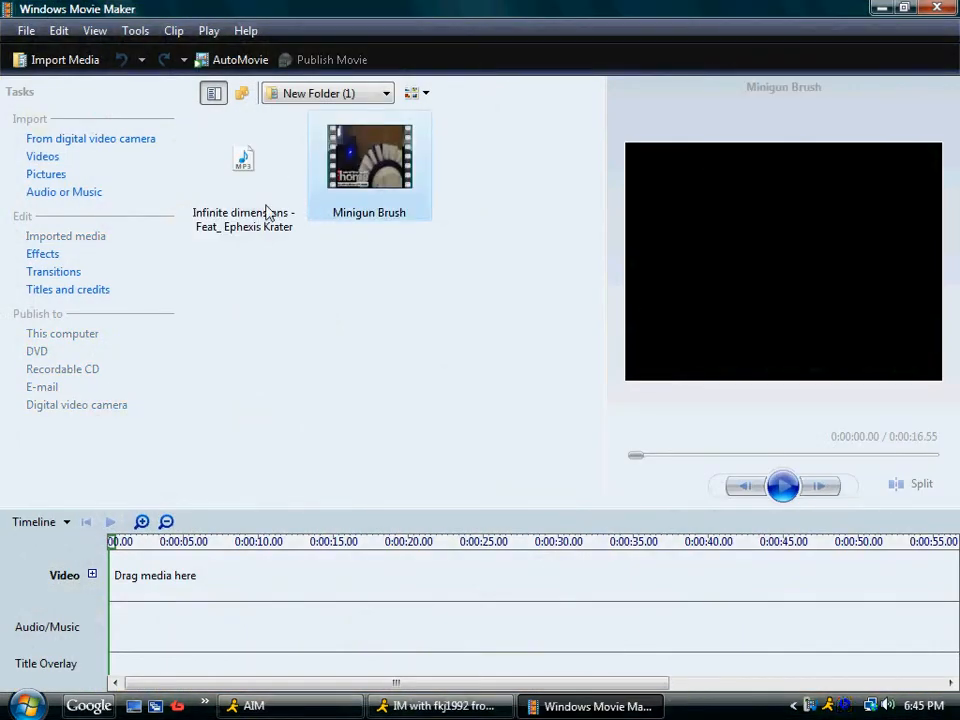
pyautogui.moveTo(230, 307); pyautogui.dragTo(370, 163)
pyautogui.press('Delete')
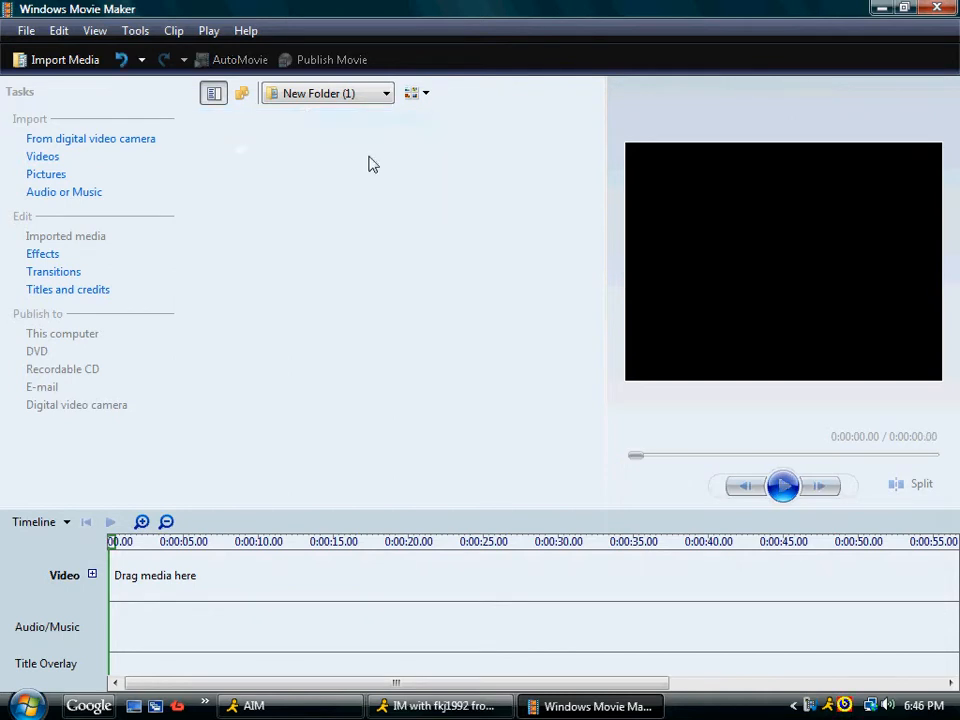
# Step: Import the converted clip Zi6_0356_WMV V9 from Any Video Converter's WMV folder
pyautogui.click(42, 60)
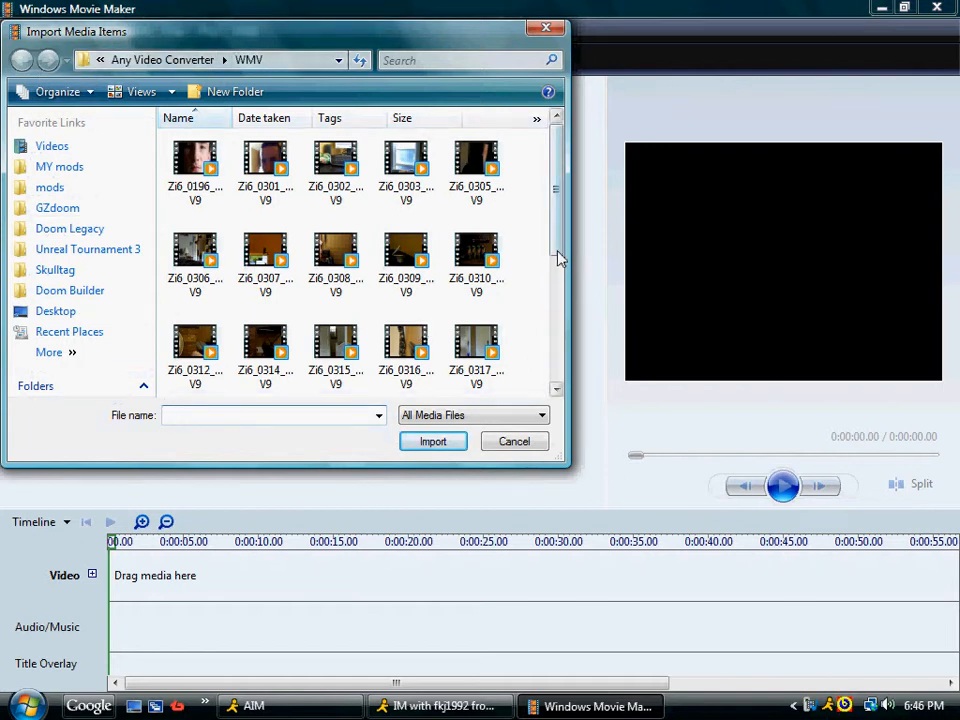
pyautogui.moveTo(558, 252); pyautogui.dragTo(551, 388)
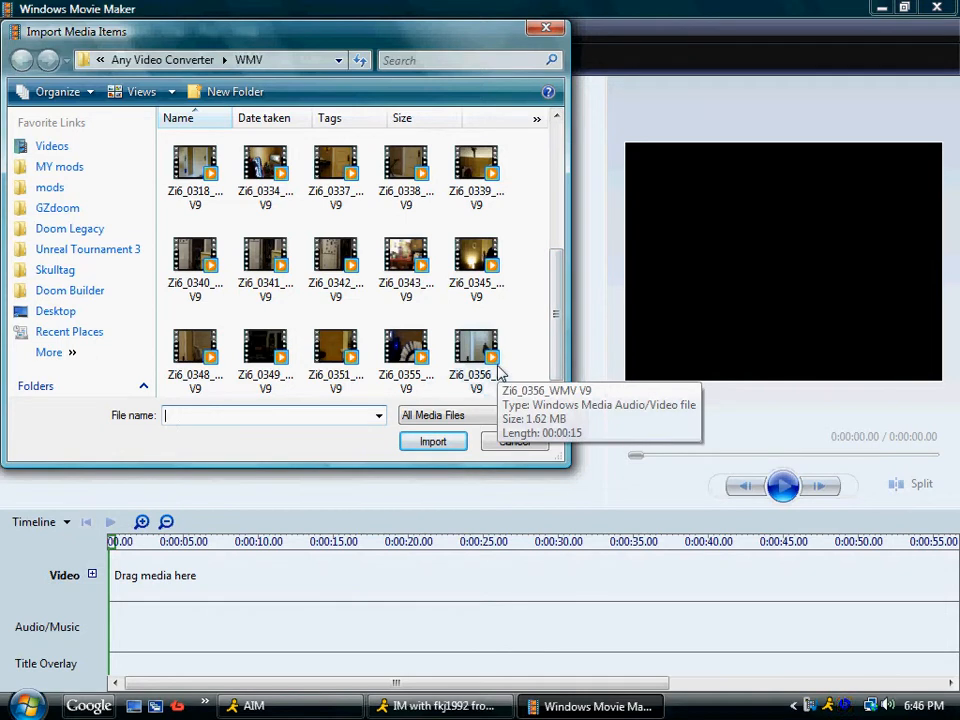
pyautogui.doubleClick(497, 372)
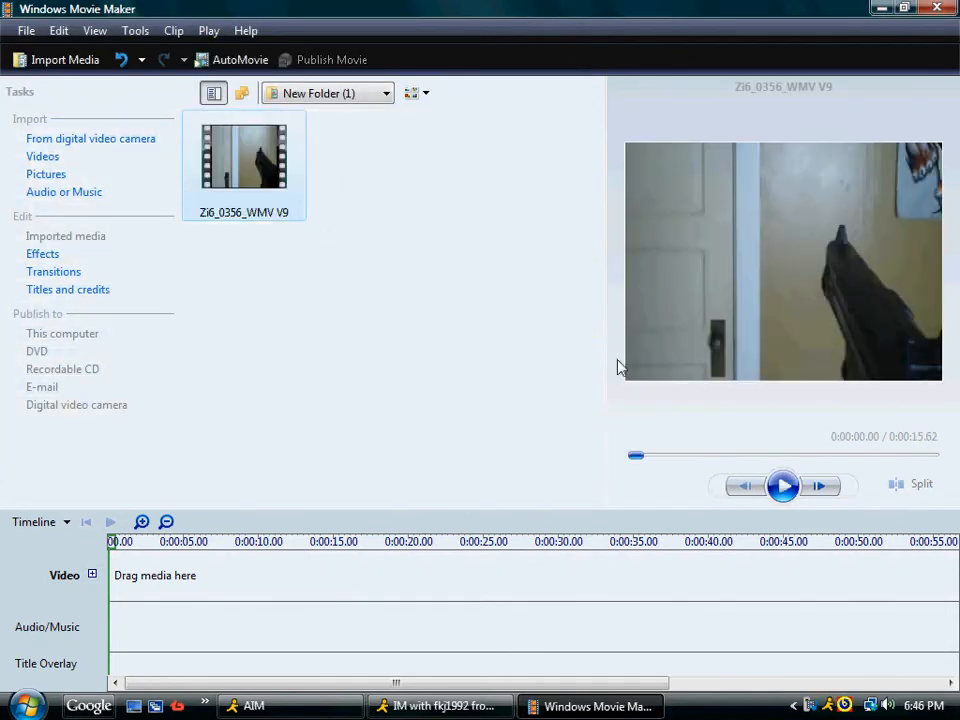
# Step: Place the Zi6_0356_WMV V9 clip at the start of the timeline's video track
pyautogui.click(60, 522)
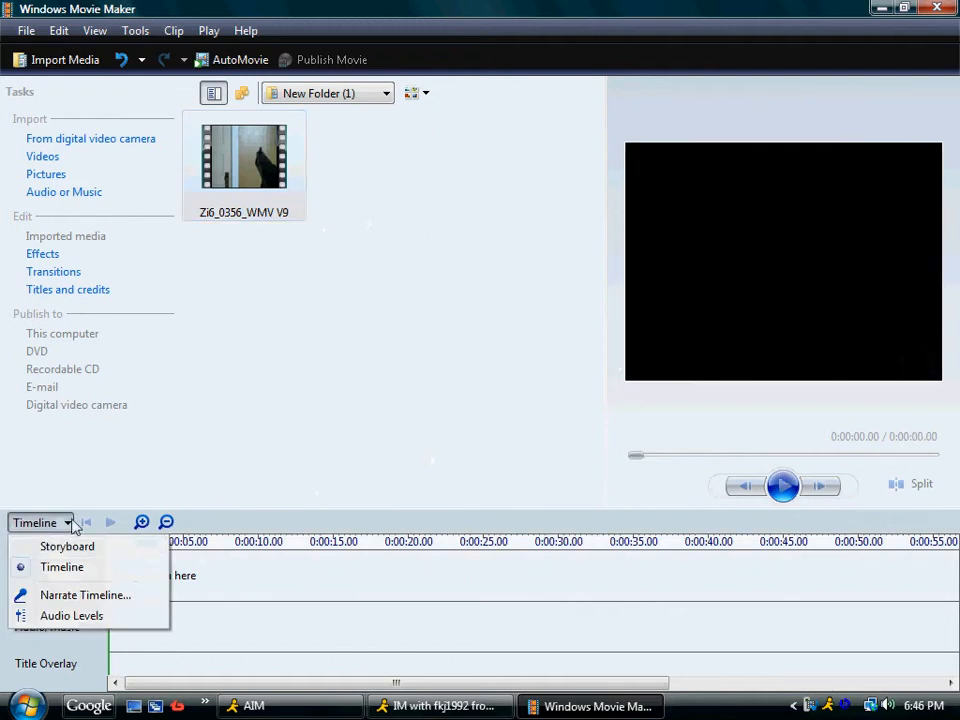
pyautogui.click(72, 524)
pyautogui.click(252, 198)
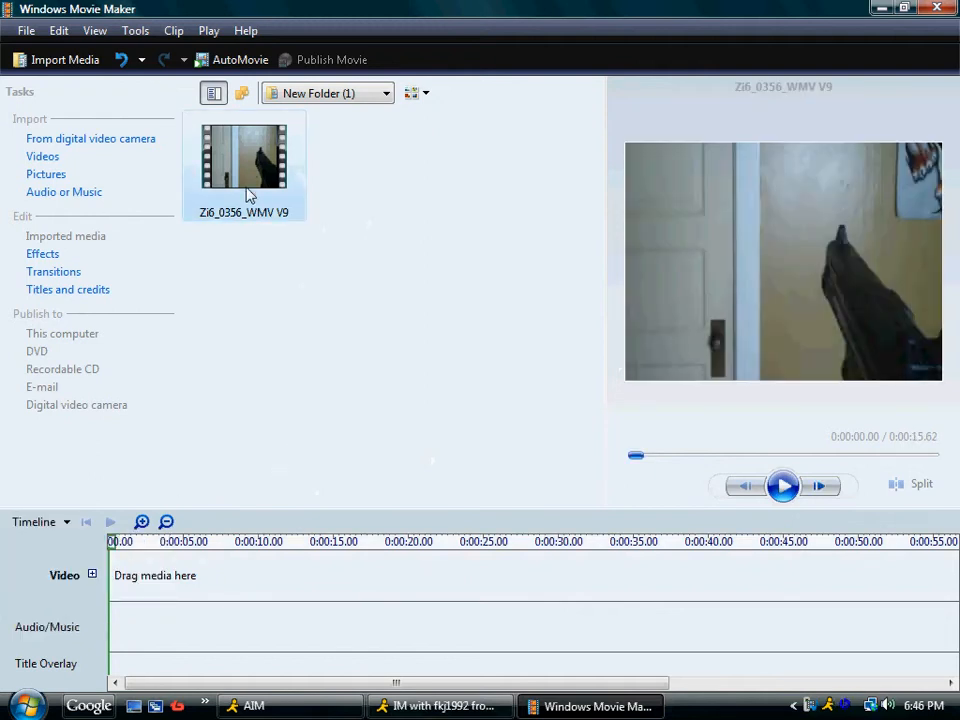
pyautogui.moveTo(250, 195); pyautogui.dragTo(175, 565)
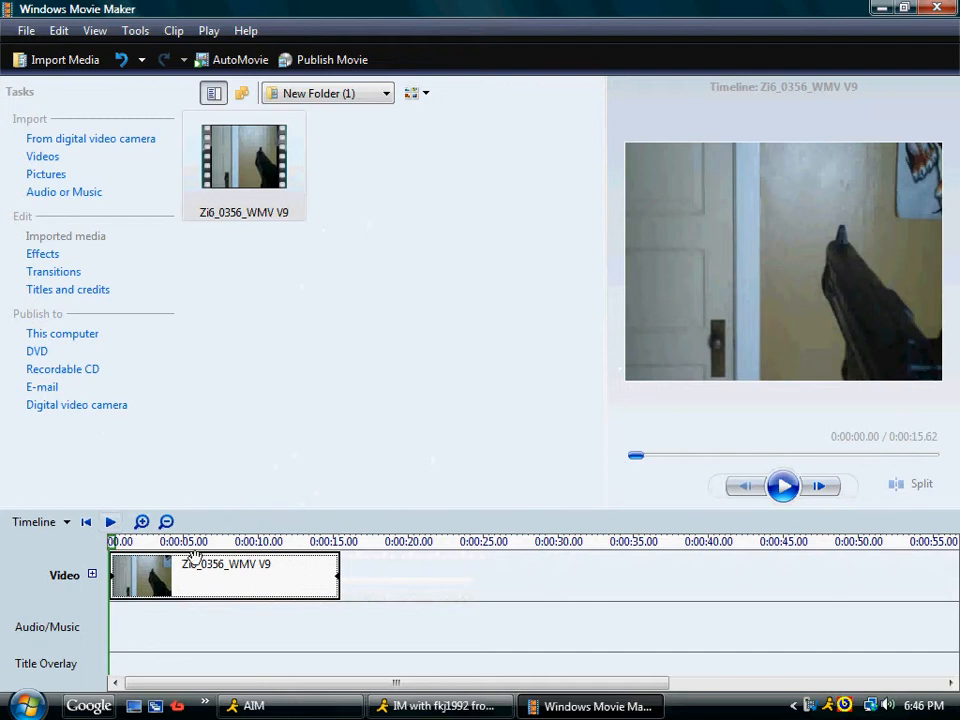
# Step: Try trimming the end of the timeline clip to a duration of about 13.23 seconds and undo the trim
pyautogui.moveTo(111, 572); pyautogui.dragTo(126, 552)
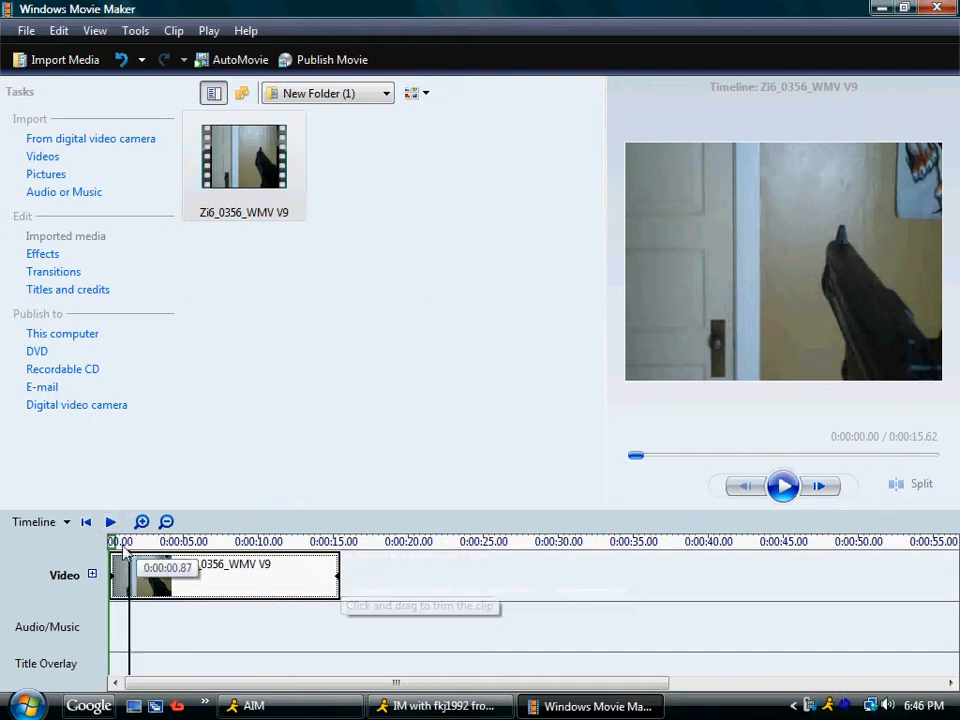
pyautogui.moveTo(334, 568); pyautogui.dragTo(303, 572)
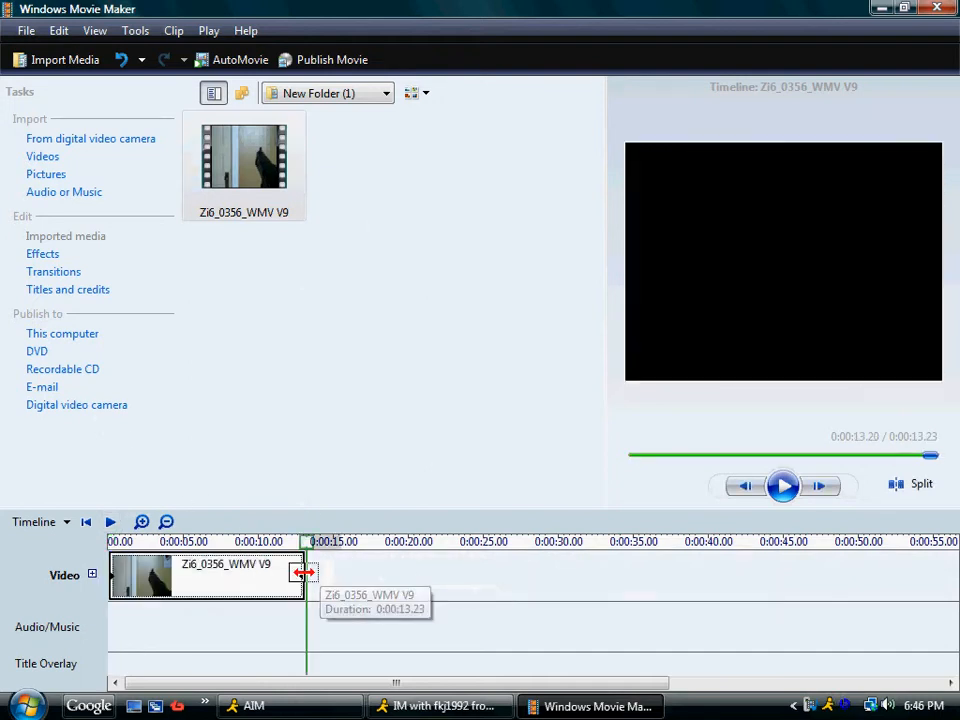
pyautogui.hotkey('ctrl', 'z')
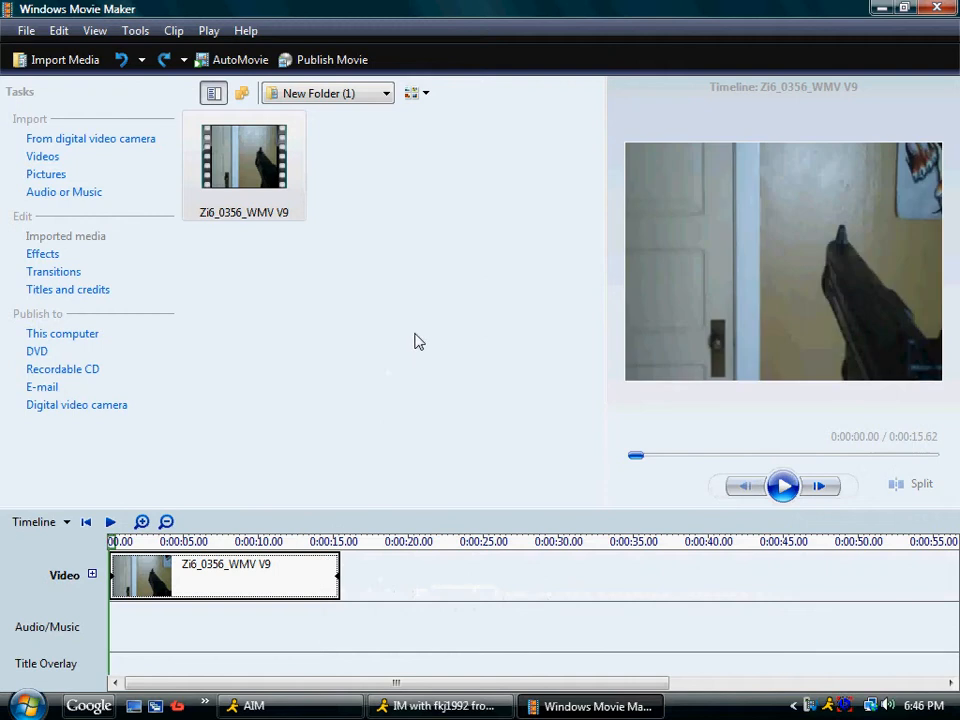
# Step: Start publishing the movie to this computer under the file name "Machinegun test vid" in the Videos folder
pyautogui.click(60, 334)
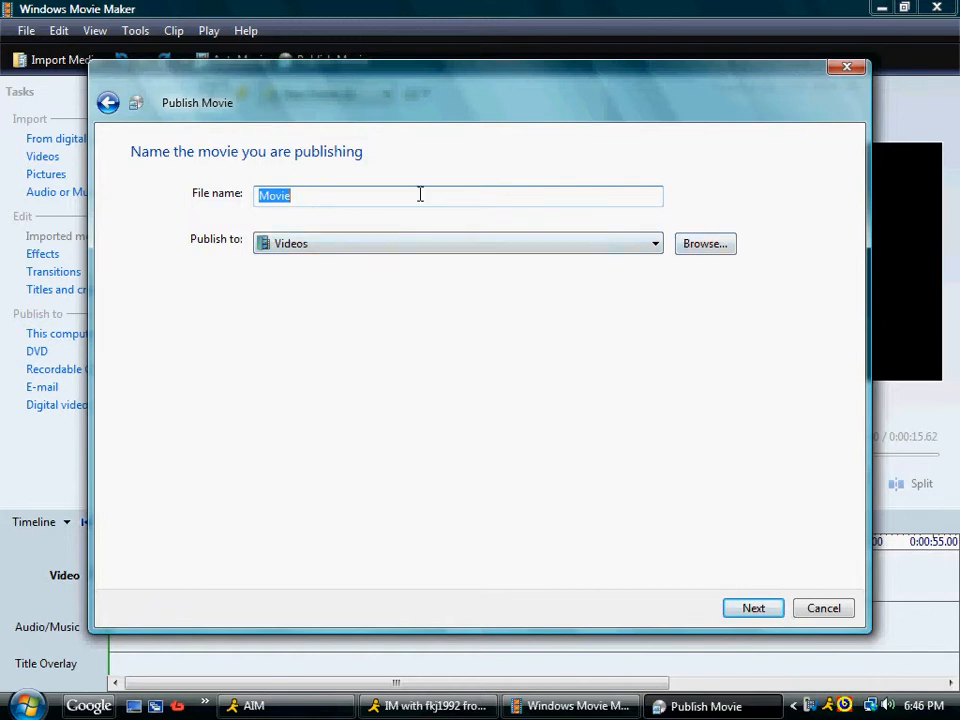
pyautogui.write('M')
pyautogui.write('achineg')
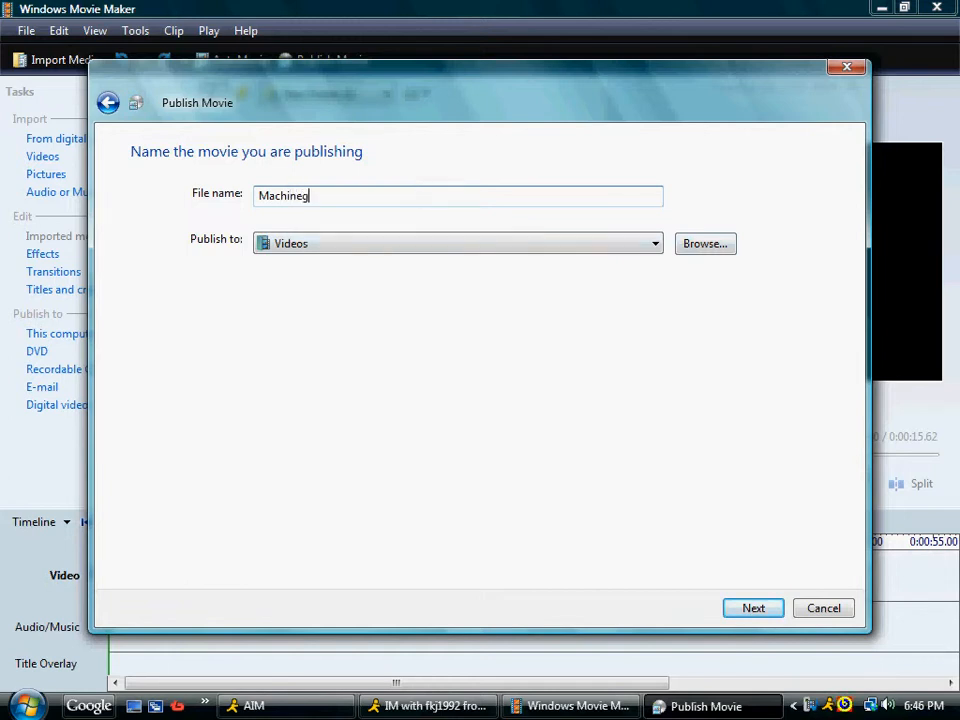
pyautogui.write('un test vid')
pyautogui.click(733, 610)
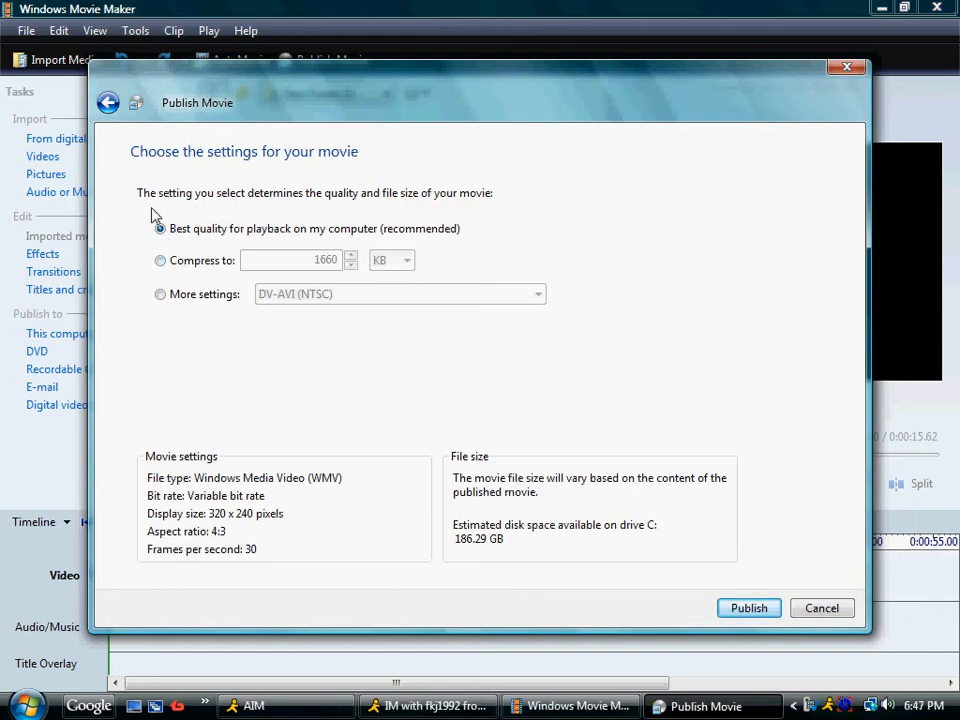
# Step: Choose DV-AVI (NTSC) under the additional movie settings as the publishing format
pyautogui.click(162, 262)
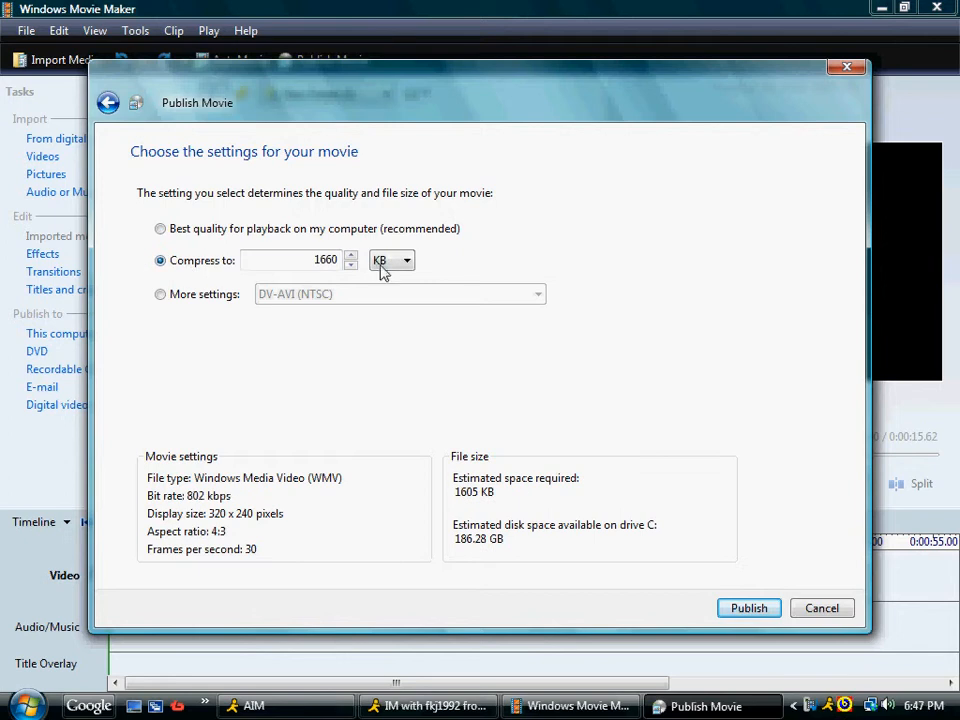
pyautogui.click(161, 296)
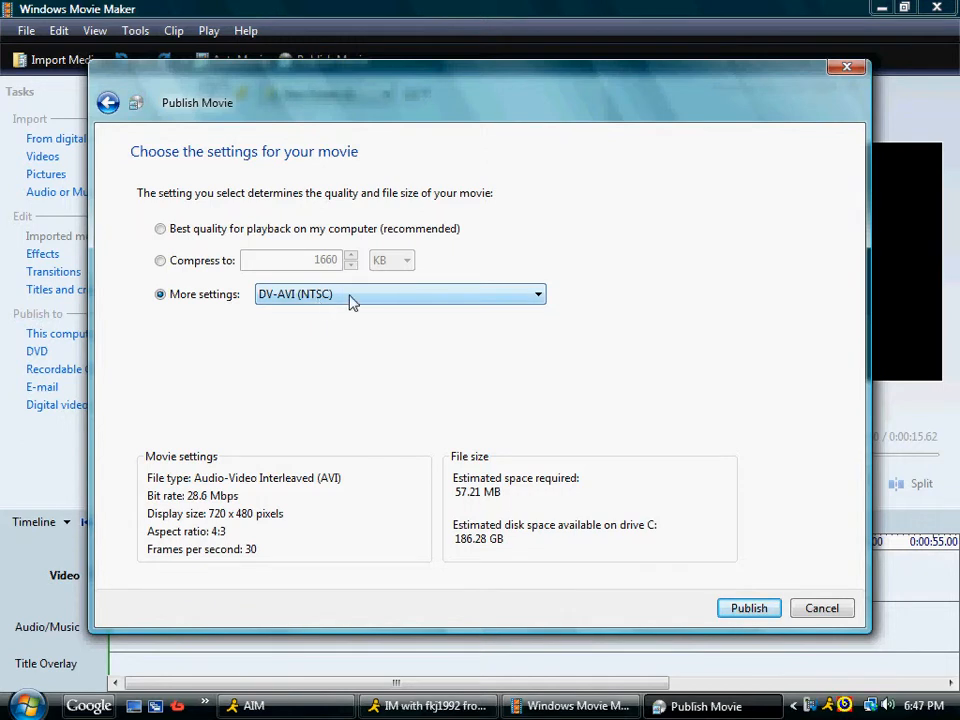
pyautogui.click(476, 296)
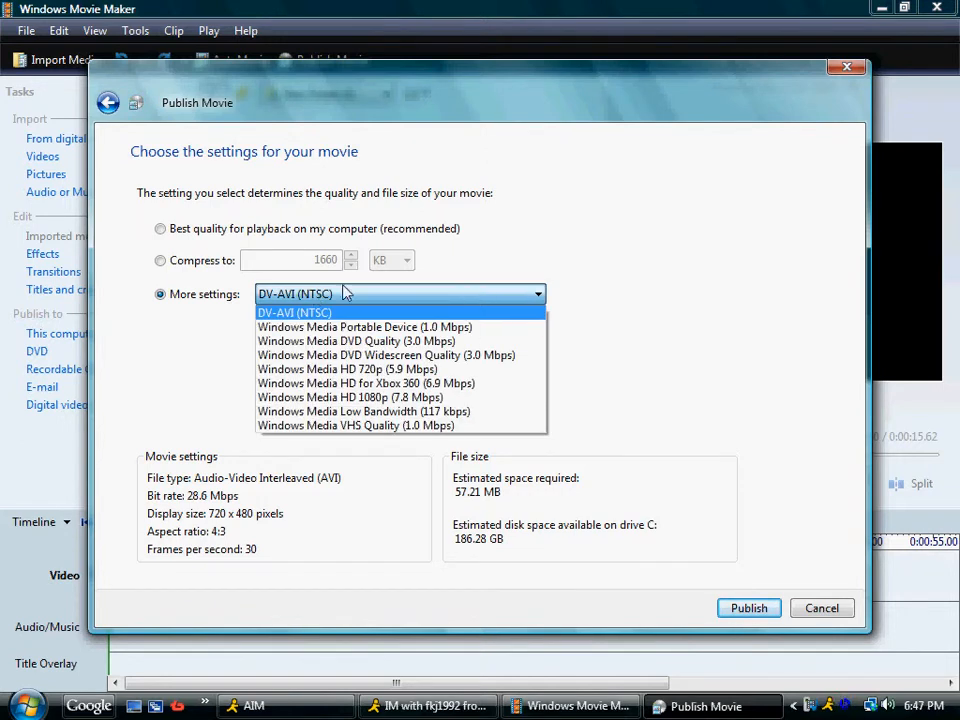
pyautogui.click(317, 312)
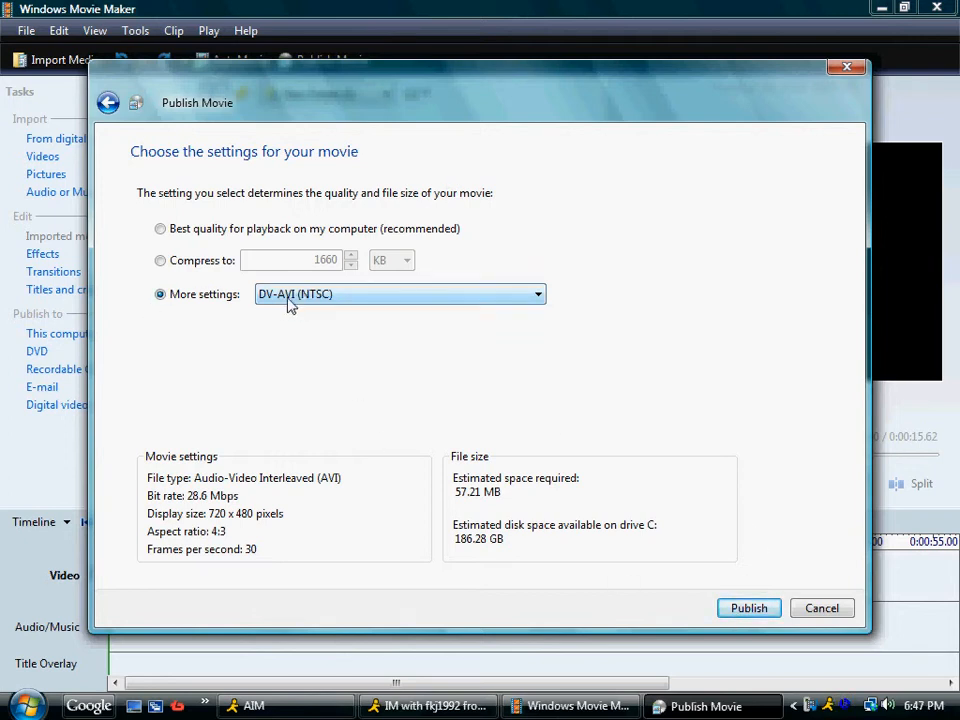
# Step: Publish the movie, finish the wizard, and close Windows Movie Maker without saving the project
pyautogui.click(750, 608)
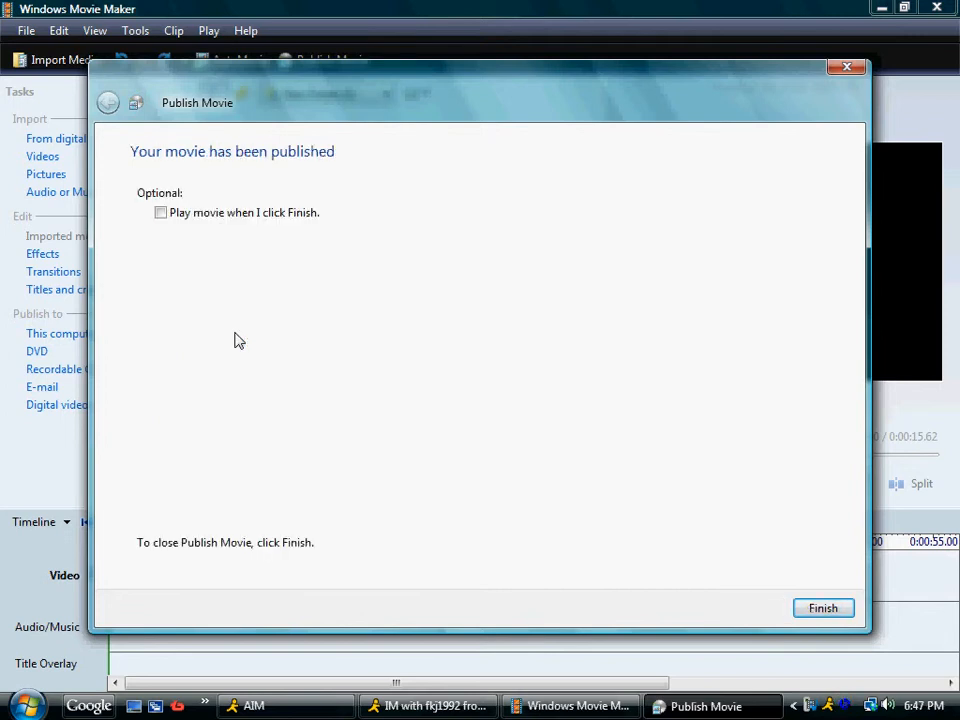
pyautogui.click(834, 615)
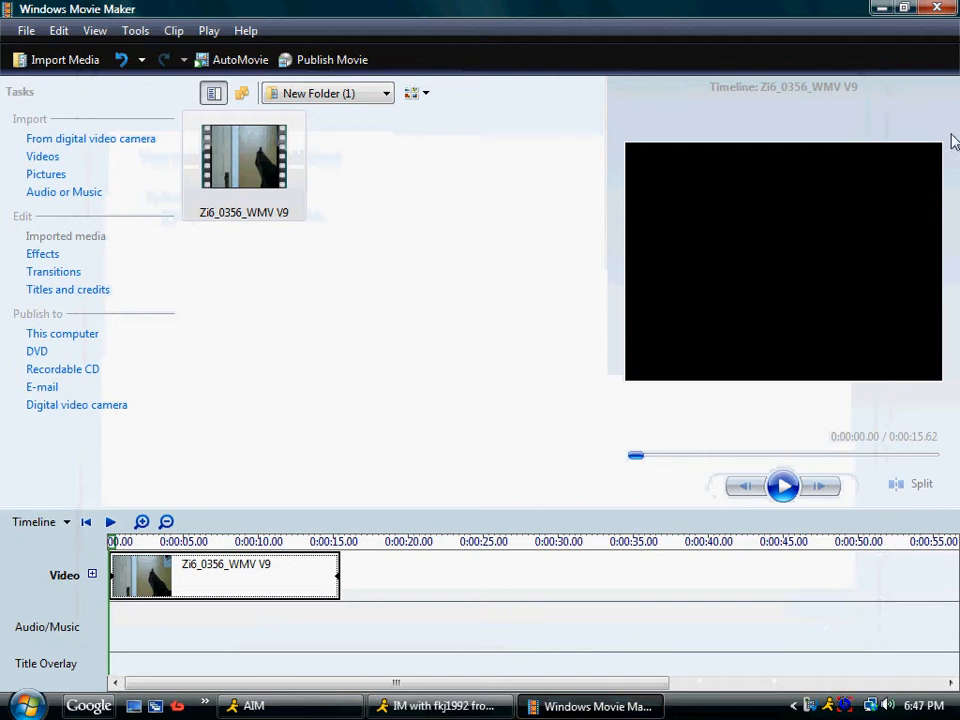
pyautogui.click(939, 8)
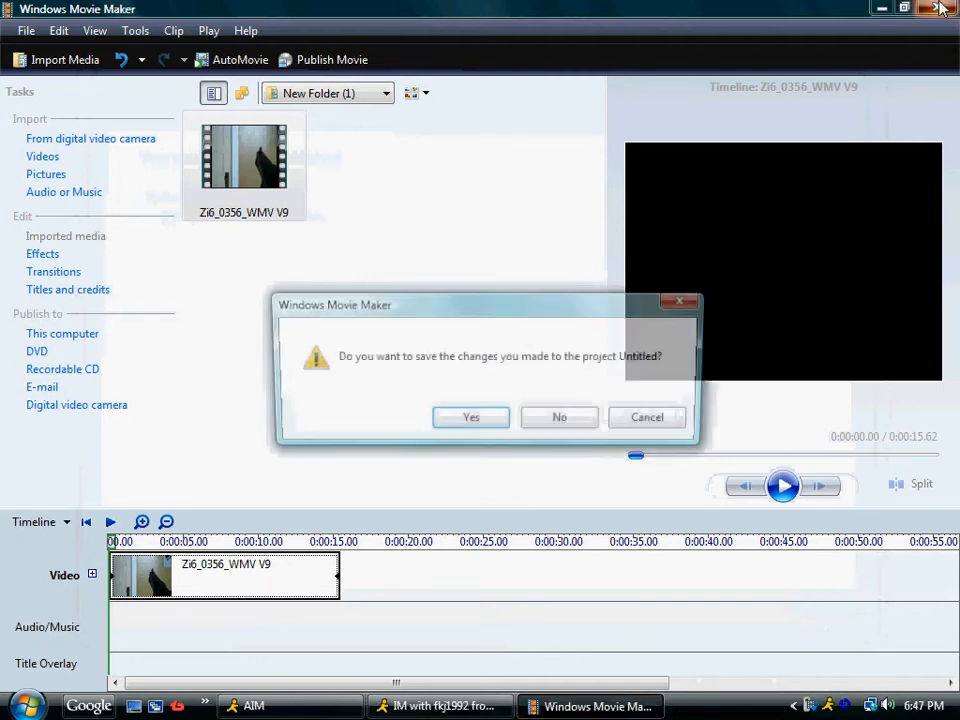
pyautogui.click(596, 422)
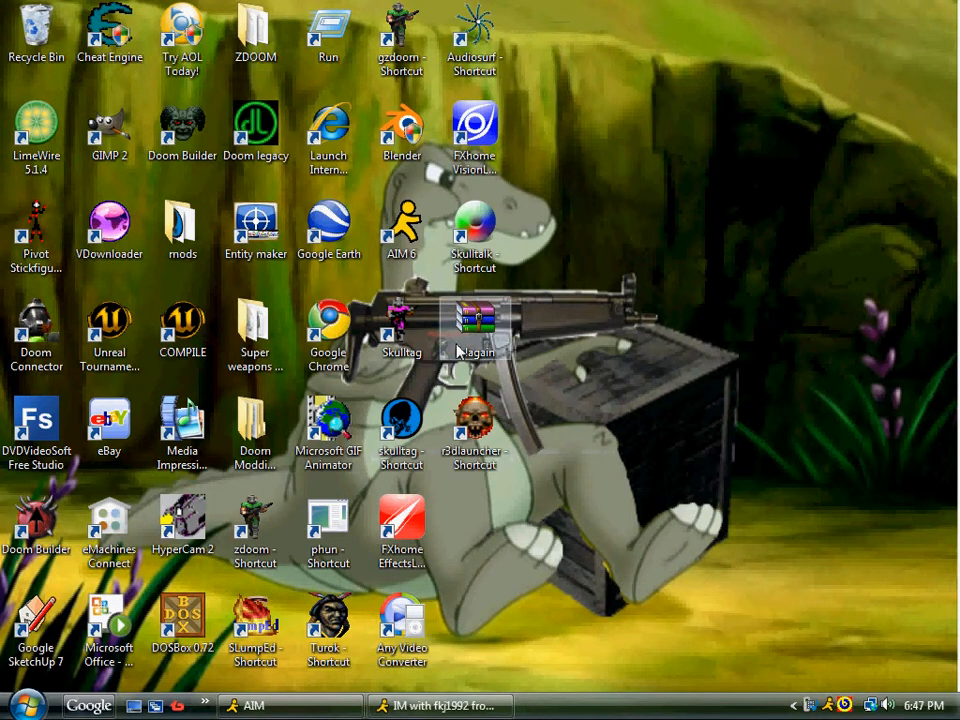
# Step: Open FXhome VisionLab Studio and start a project from the video clip "Machinegun test vid" with the NTSC DV (720 x 480) settings
pyautogui.doubleClick(489, 148)
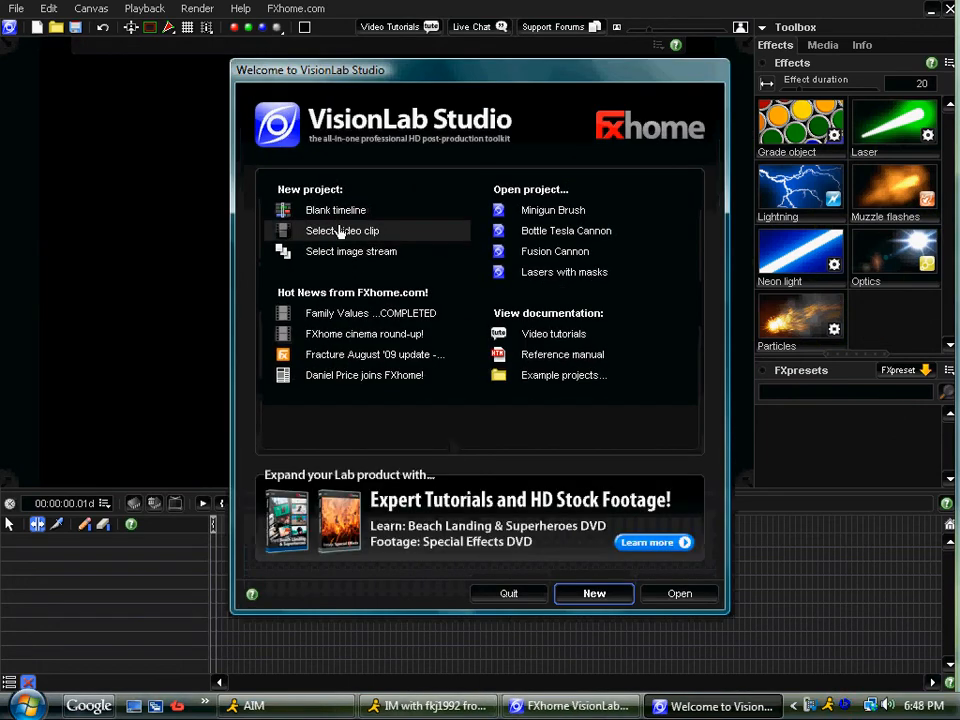
pyautogui.click(340, 232)
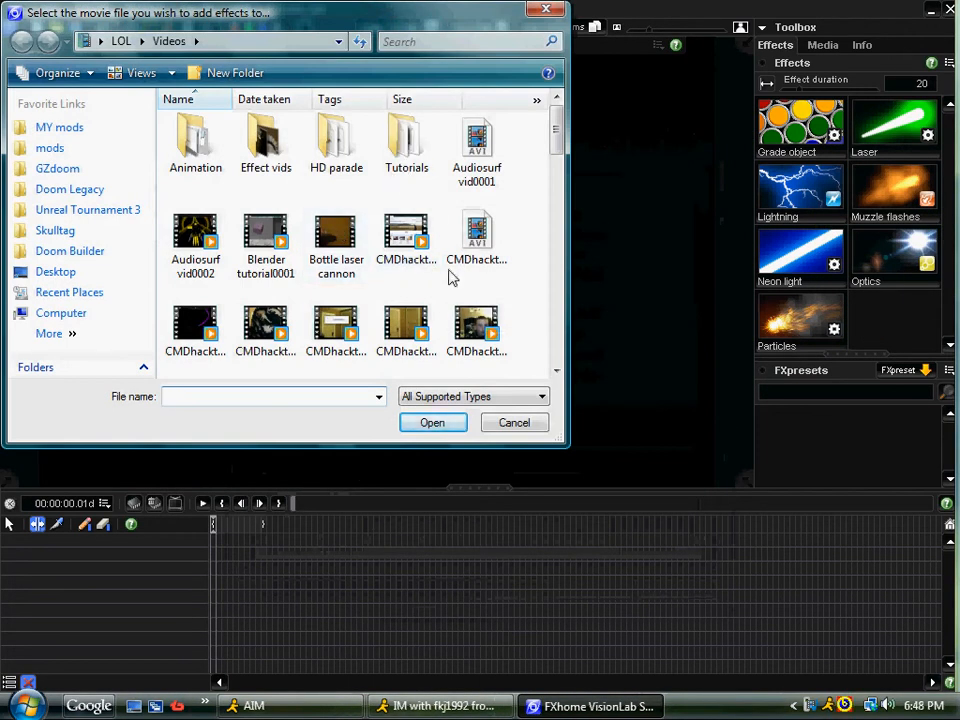
pyautogui.click(321, 331)
pyautogui.press('m')
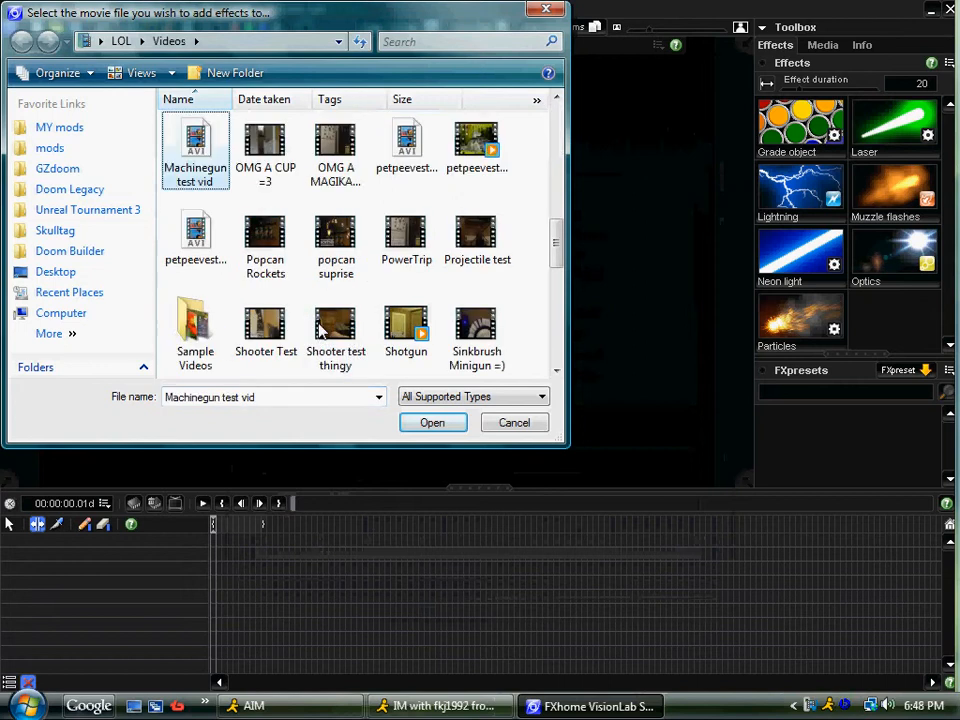
pyautogui.doubleClick(212, 139)
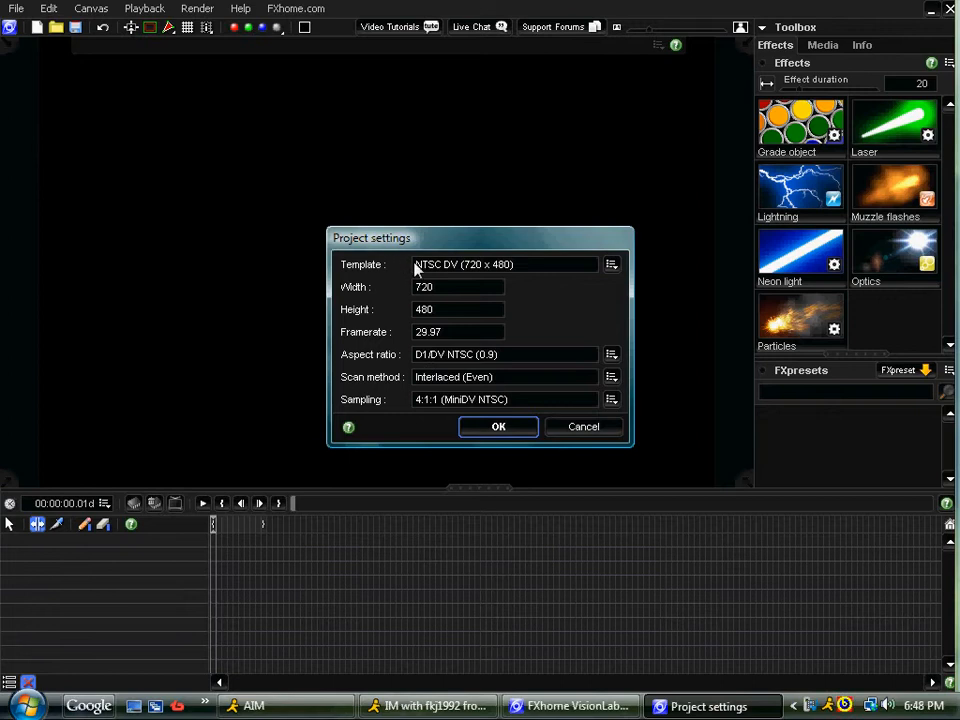
pyautogui.click(476, 427)
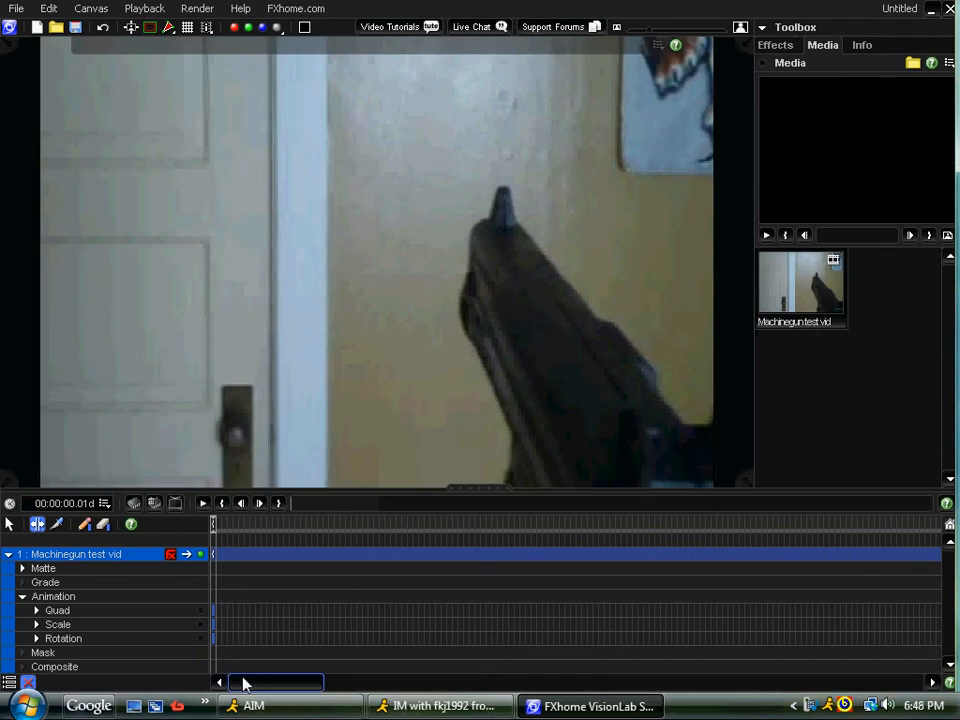
# Step: Look over the clip's full length on the timeline and list the presets of the Muzzle flashes effect
pyautogui.moveTo(242, 681)
pyautogui.mouseDown()
pyautogui.moveTo(731, 647)
pyautogui.moveTo(876, 652)
pyautogui.mouseUp()
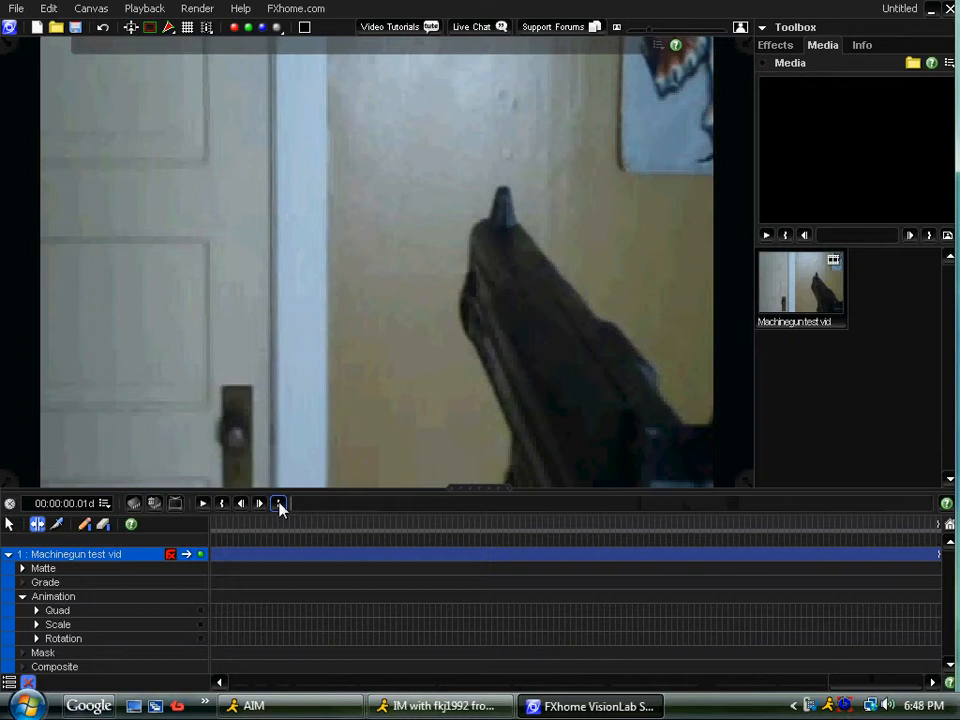
pyautogui.moveTo(838, 684); pyautogui.dragTo(195, 645)
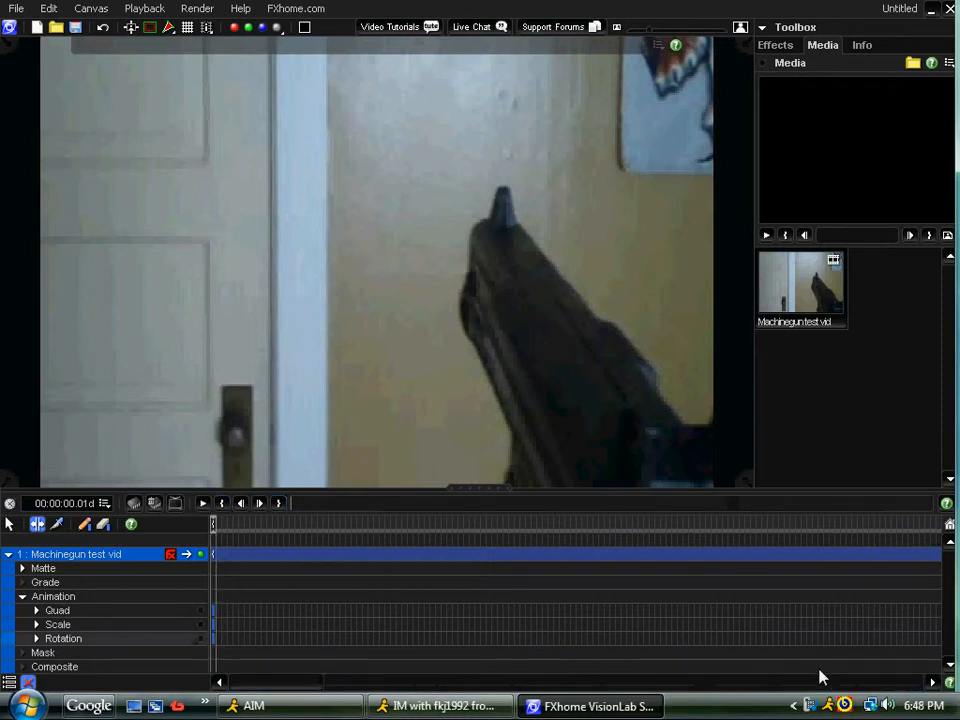
pyautogui.click(778, 46)
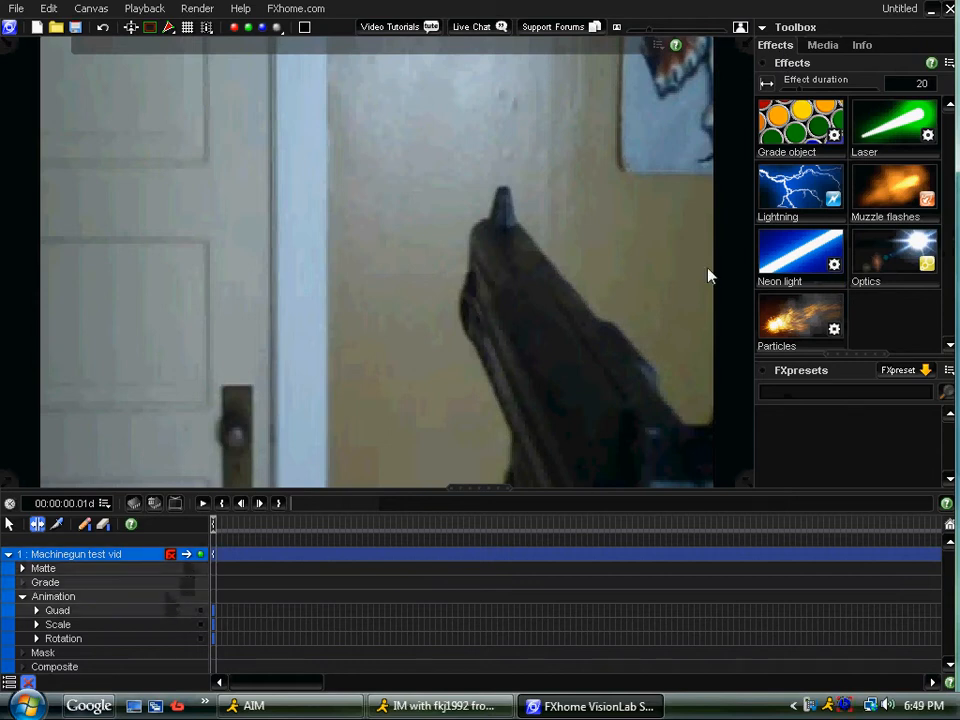
pyautogui.click(880, 200)
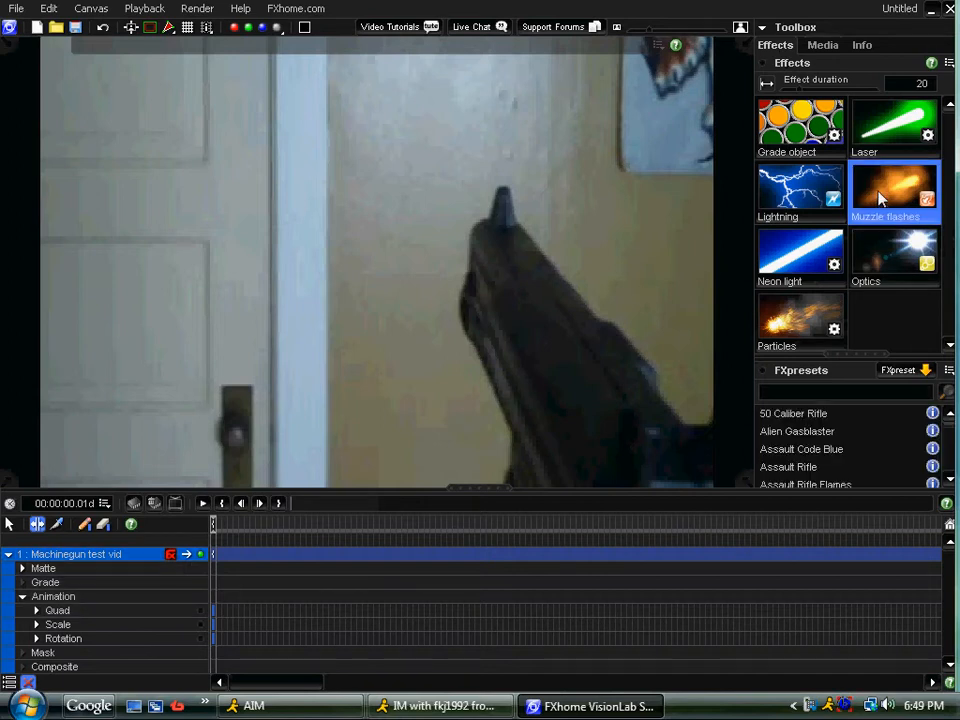
# Step: Step and play through the machine gun clip and set the current frame to 00:00:04.02
pyautogui.click(259, 503)
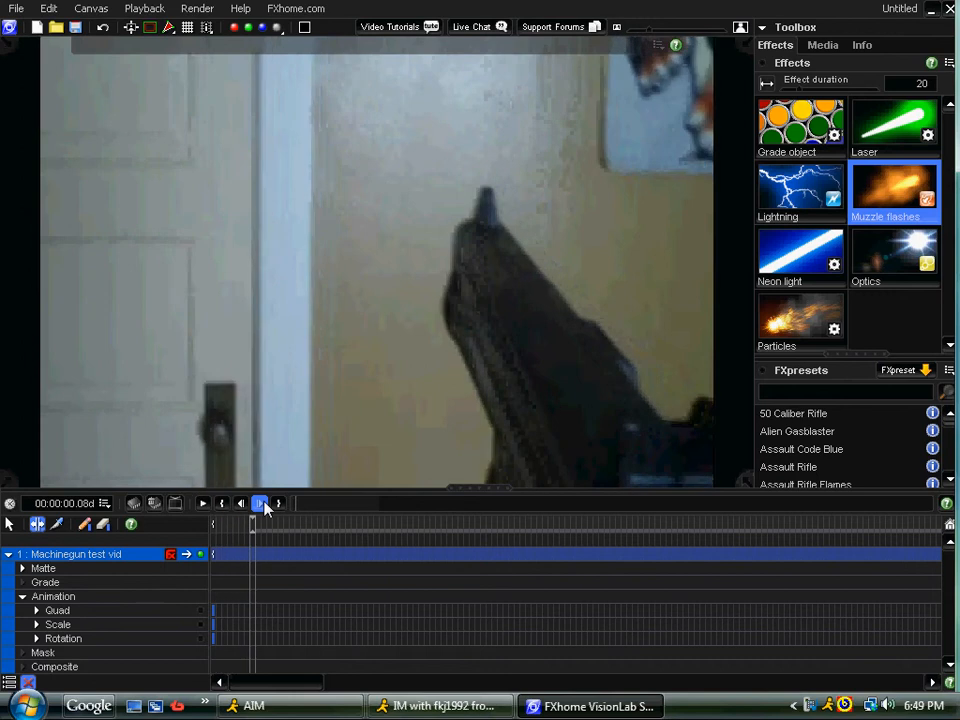
pyautogui.click(263, 504)
pyautogui.click(263, 504)
pyautogui.click(263, 504)
pyautogui.click(263, 504)
pyautogui.click(263, 504)
pyautogui.click(263, 504)
pyautogui.click(263, 504)
pyautogui.click(263, 504)
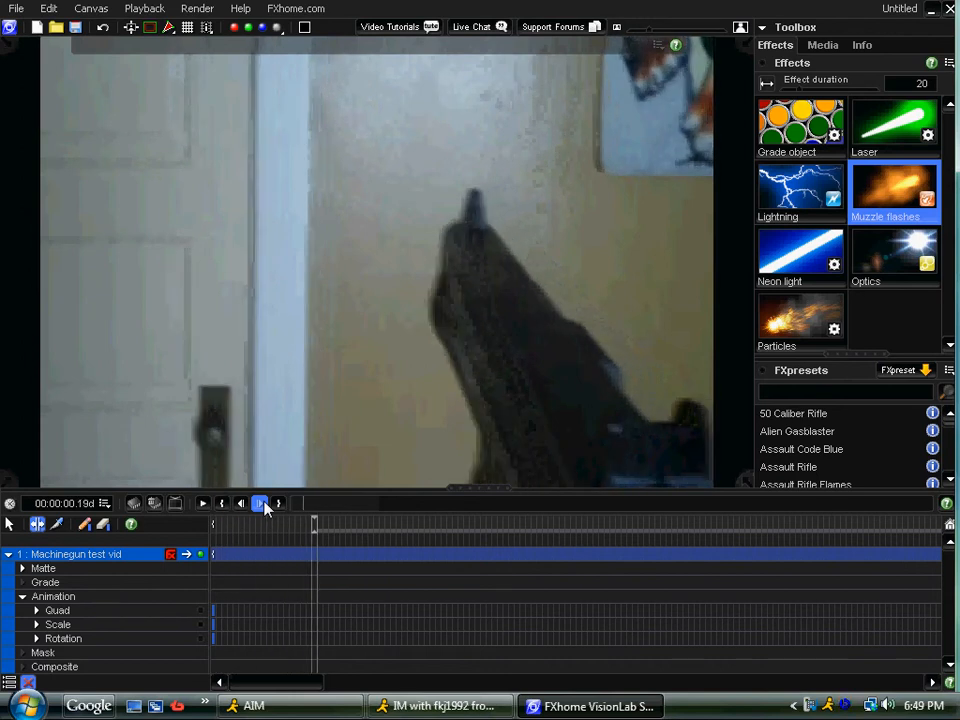
pyautogui.click(443, 526)
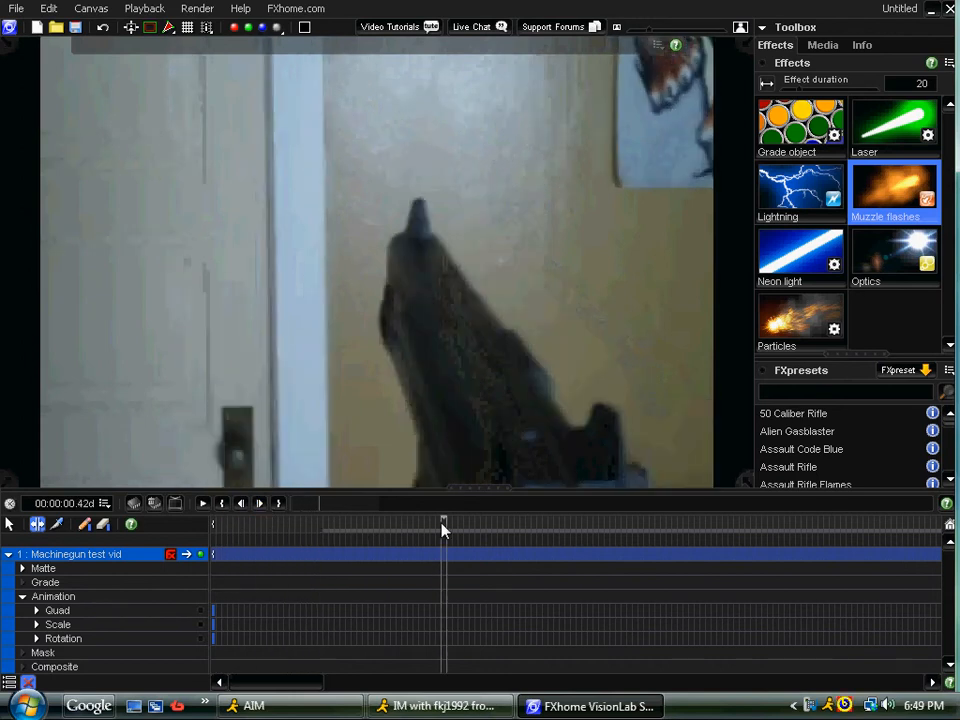
pyautogui.click(203, 508)
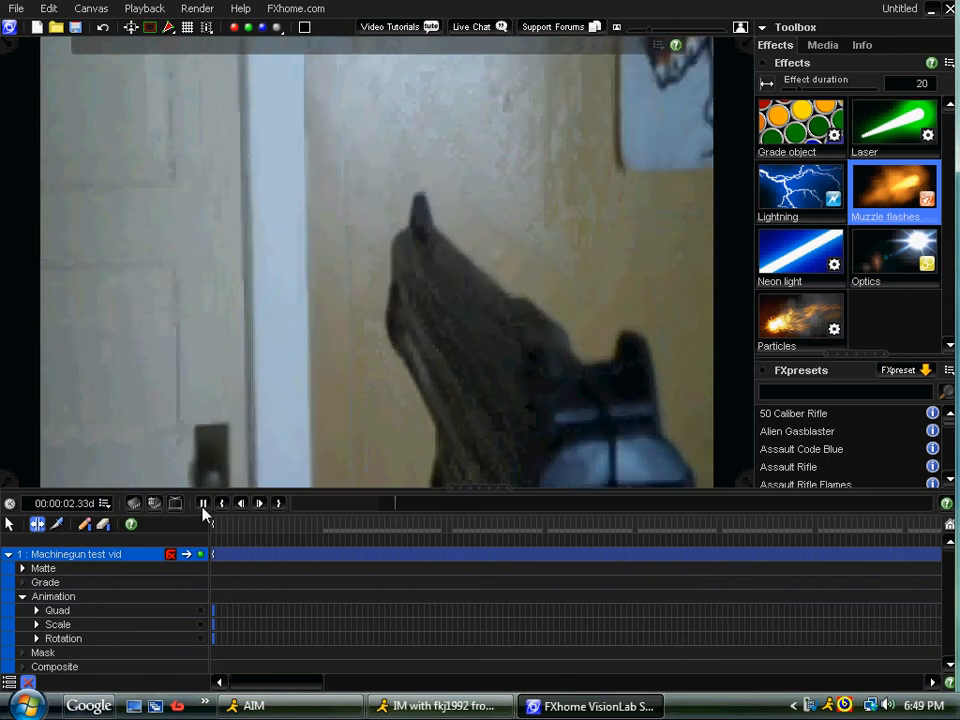
pyautogui.click(203, 504)
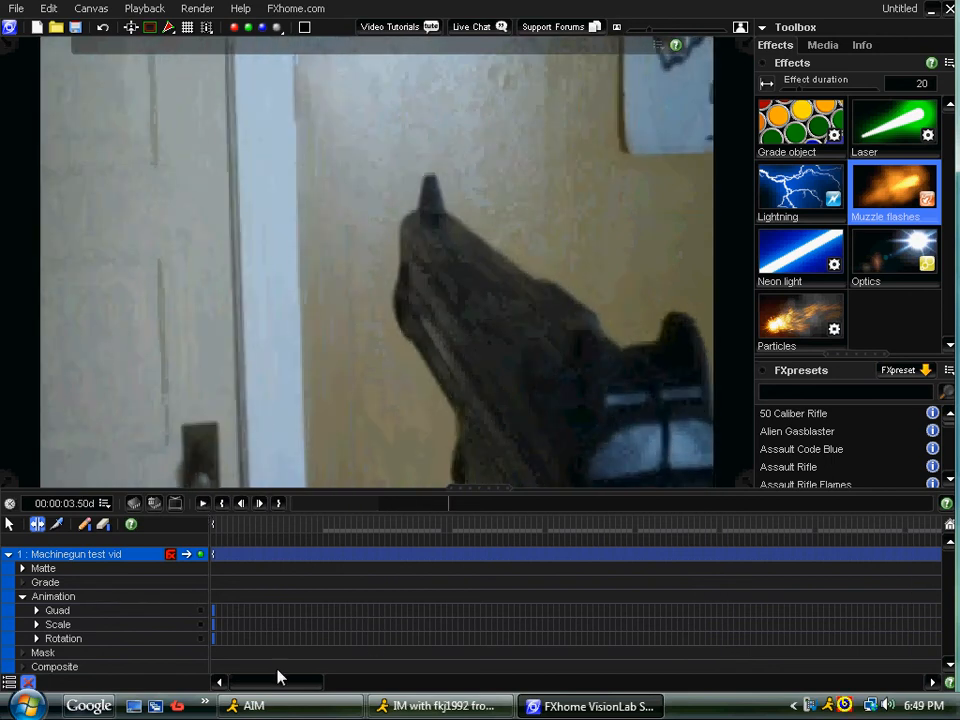
pyautogui.moveTo(280, 678); pyautogui.dragTo(439, 681)
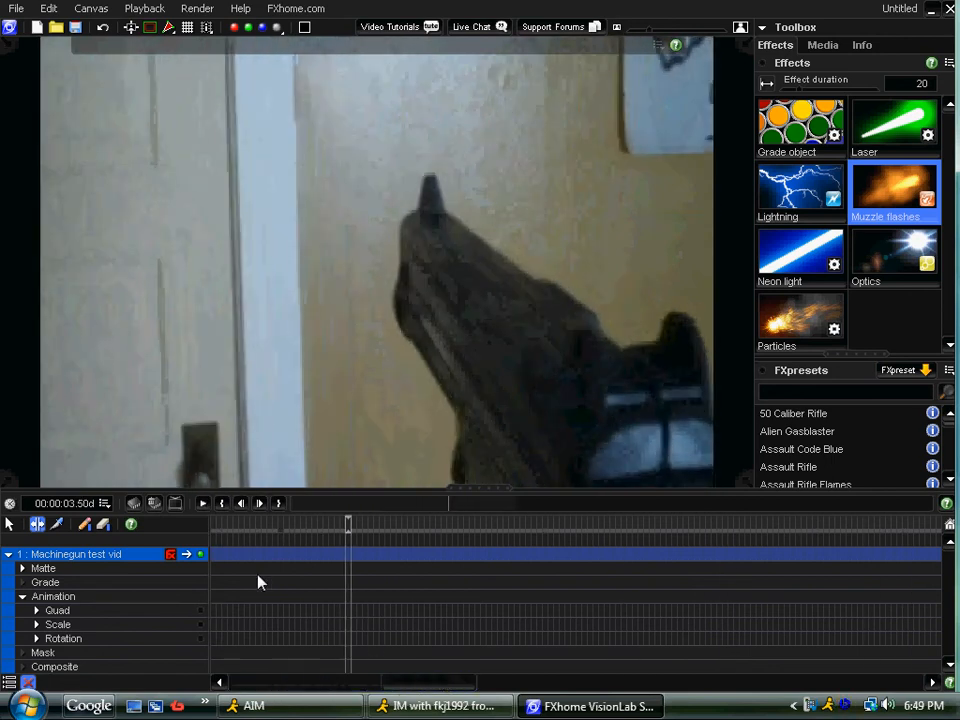
pyautogui.click(208, 507)
pyautogui.click(208, 507)
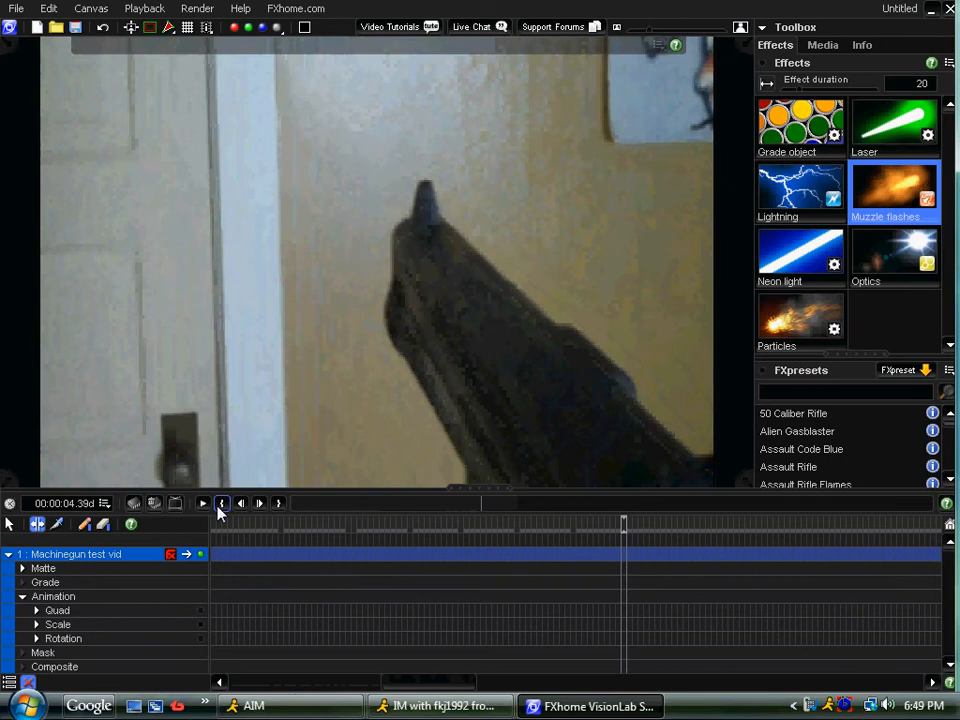
pyautogui.click(241, 505)
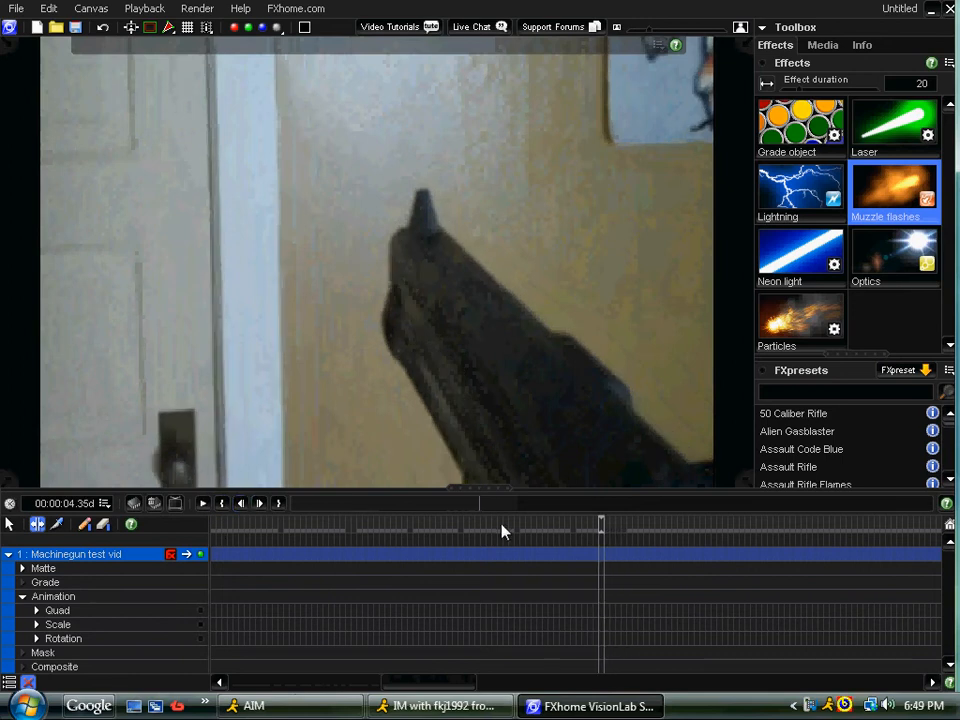
pyautogui.moveTo(503, 529); pyautogui.dragTo(418, 543)
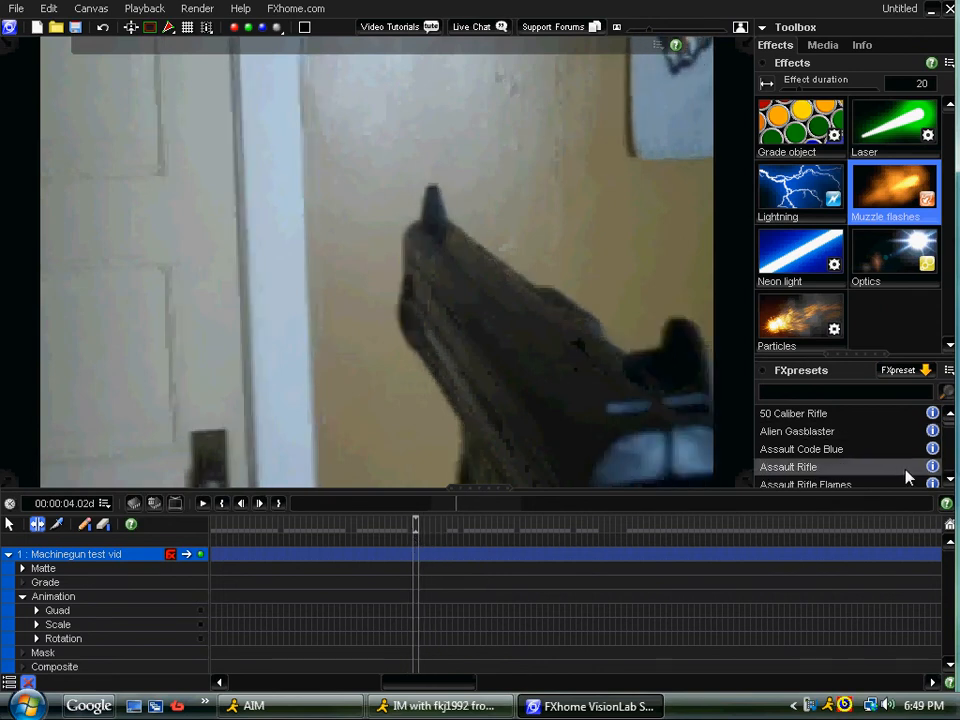
# Step: Add the Assault Rifle Flames preset at the current frame and move the flash off the gun to about 47, 280 over the door
pyautogui.click(947, 483)
pyautogui.click(947, 483)
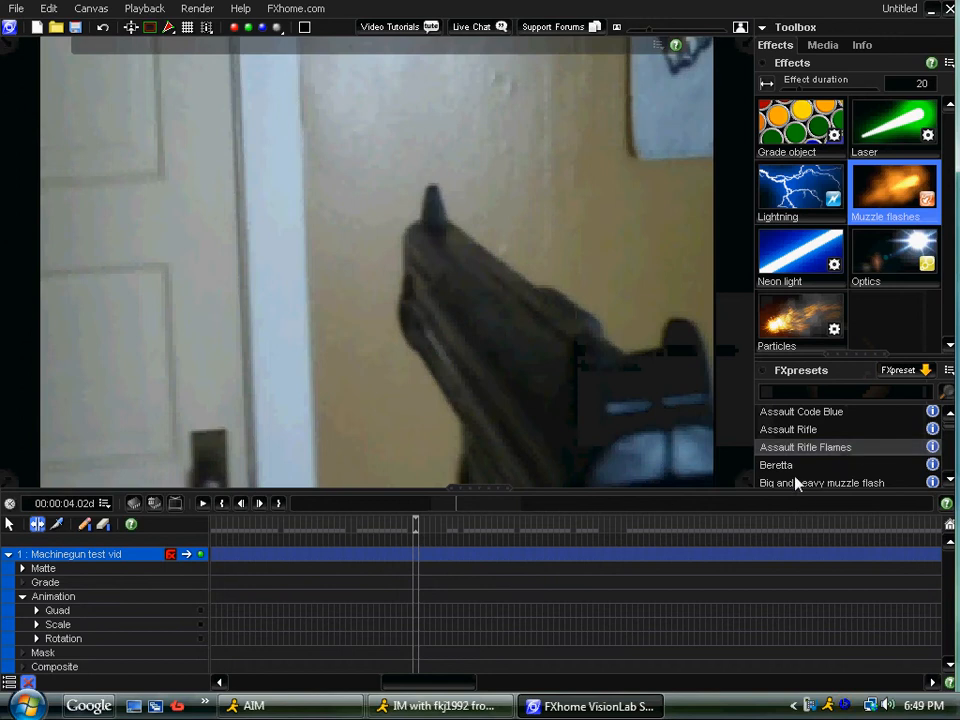
pyautogui.moveTo(805, 450); pyautogui.dragTo(414, 544)
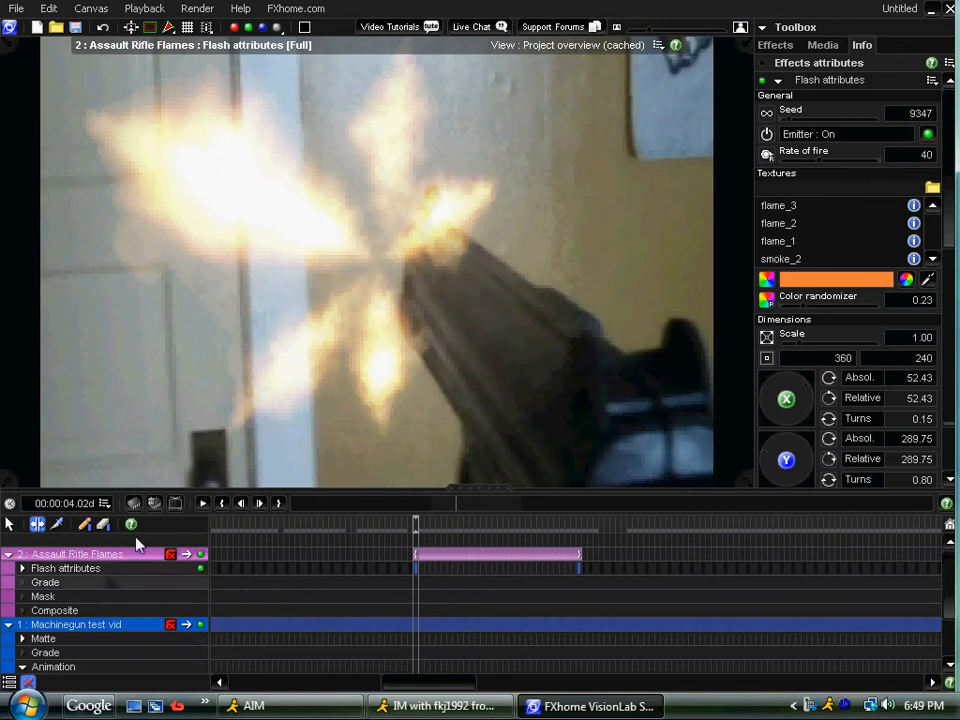
pyautogui.click(100, 569)
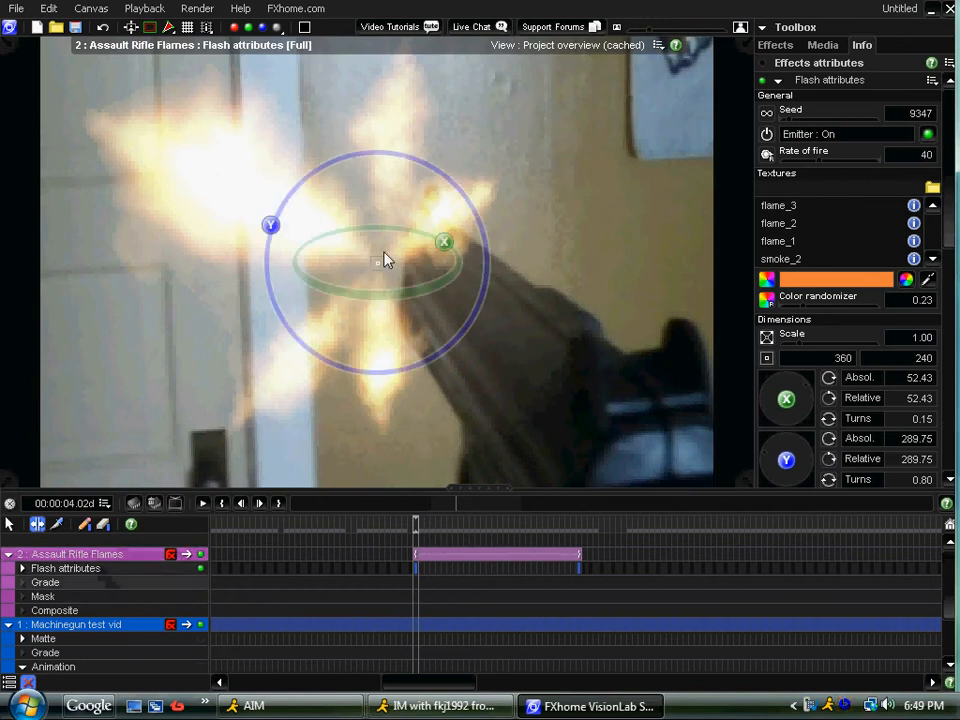
pyautogui.moveTo(384, 256); pyautogui.dragTo(84, 306)
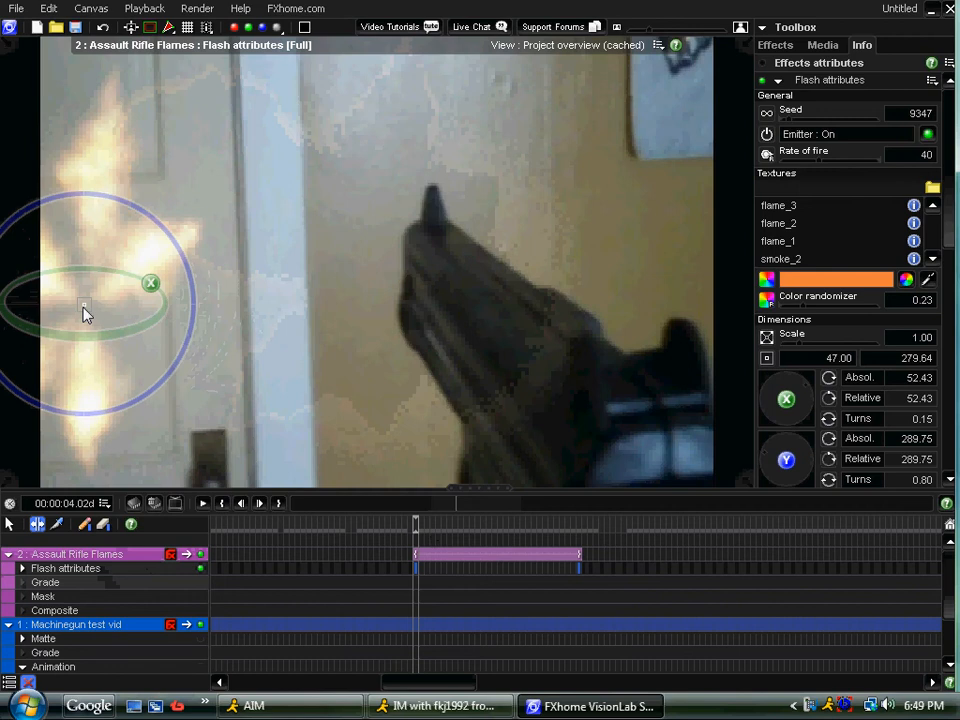
# Step: Draw a freehand mask on the Assault Rifle Flames effect around the gun's front sight and muzzle, and put the mask in Animate mode
pyautogui.click(58, 599)
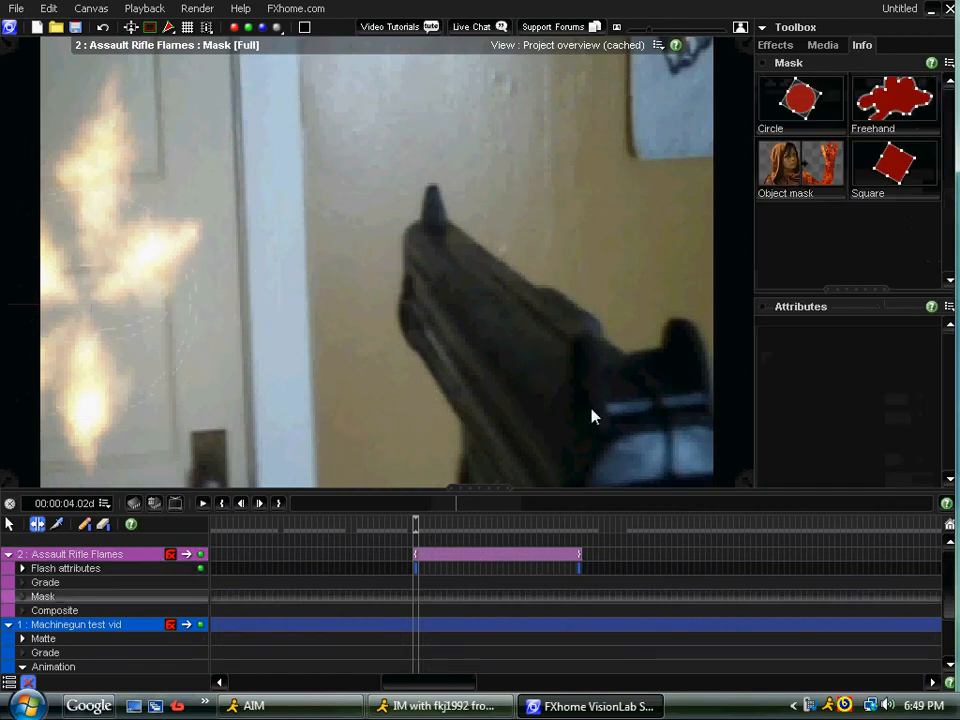
pyautogui.click(926, 100)
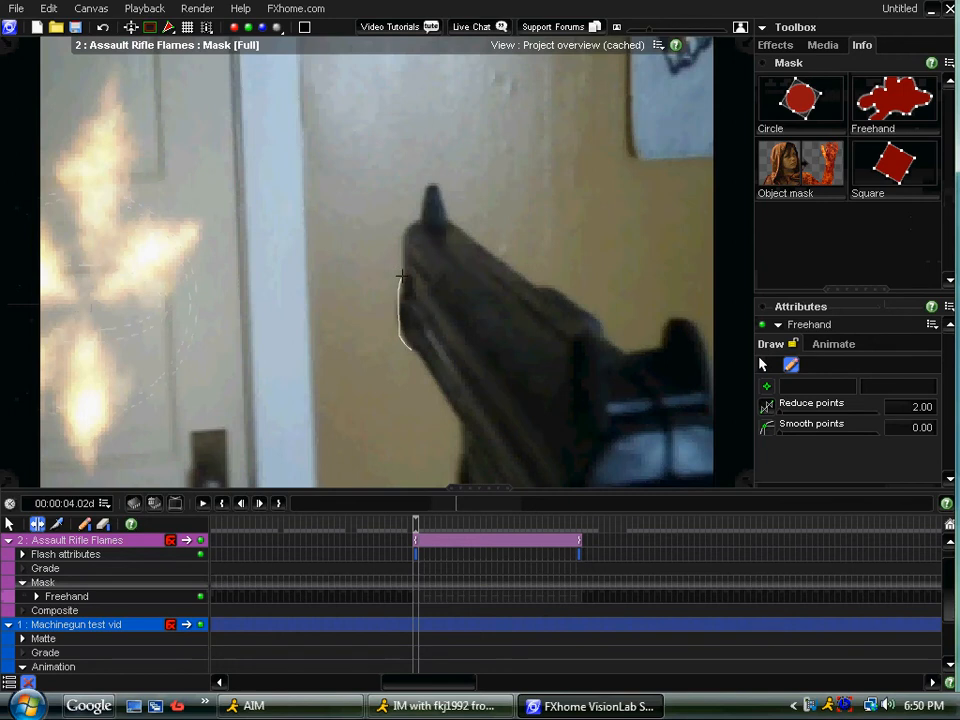
pyautogui.moveTo(402, 234); pyautogui.dragTo(434, 183)
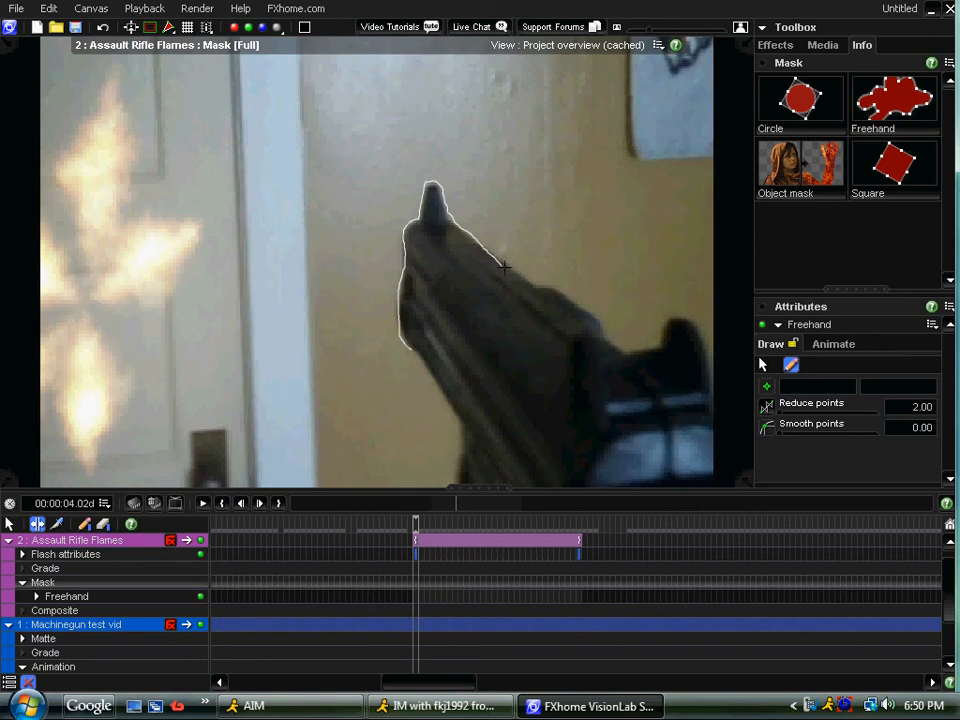
pyautogui.moveTo(540, 283)
pyautogui.mouseDown()
pyautogui.moveTo(412, 350)
pyautogui.moveTo(414, 358)
pyautogui.mouseUp()
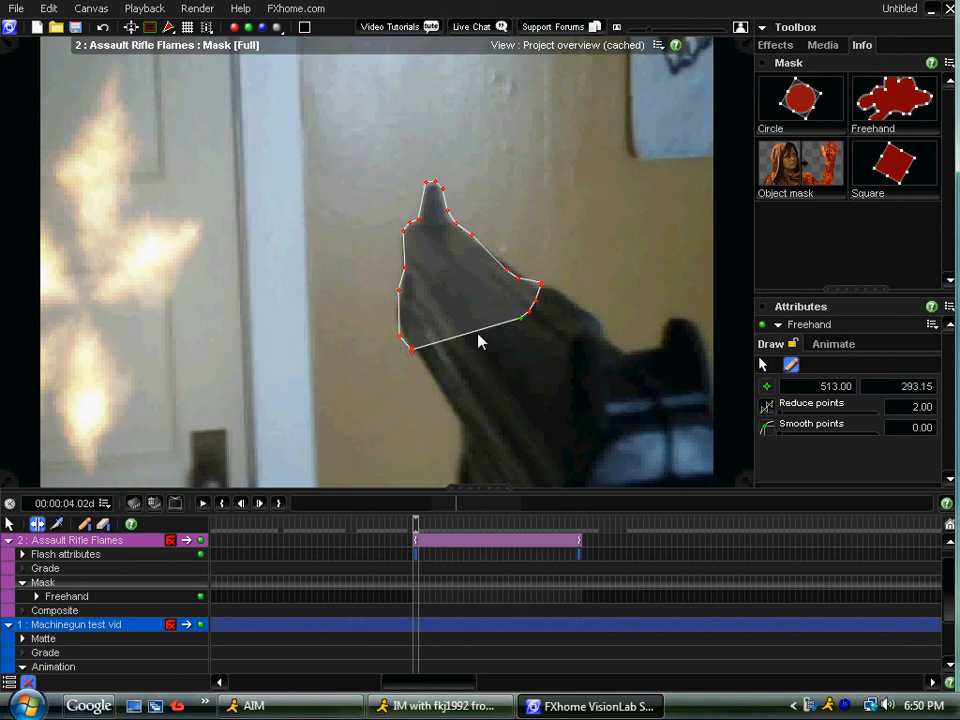
pyautogui.click(831, 344)
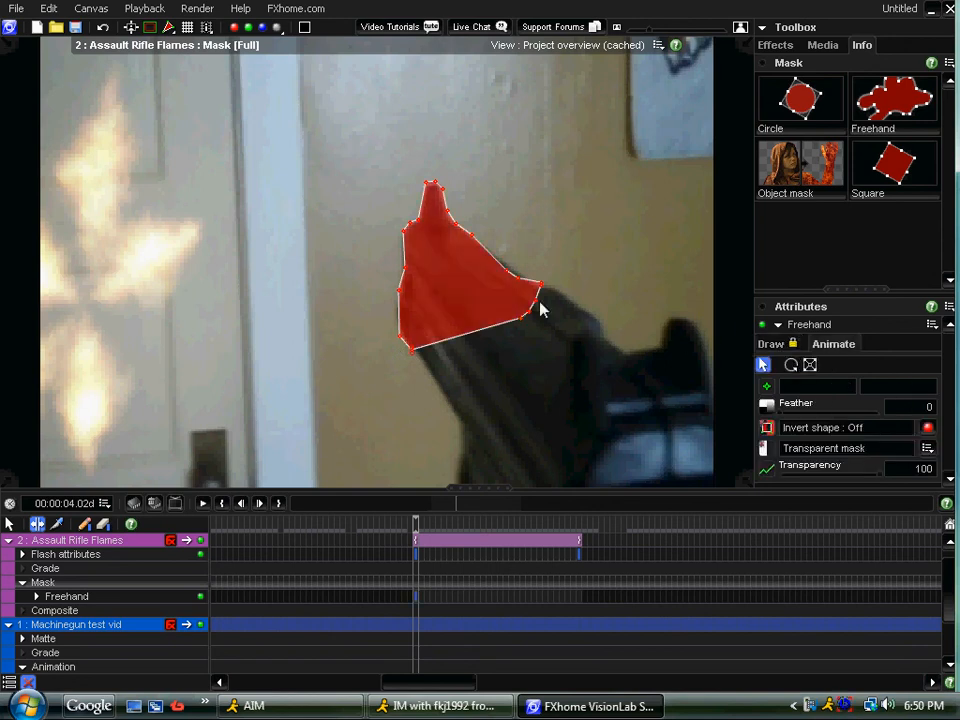
# Step: Move the Assault Rifle Flames flash onto the gun's muzzle at about 397, 272 and rotate it about X to roughly 15 degrees
pyautogui.click(60, 556)
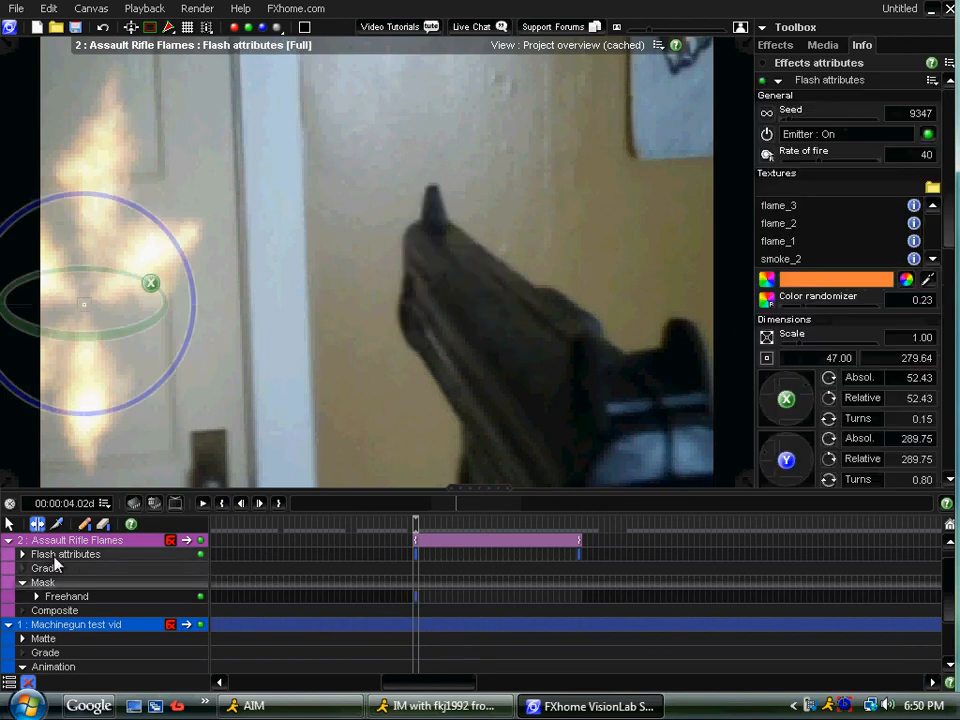
pyautogui.moveTo(86, 302); pyautogui.dragTo(412, 296)
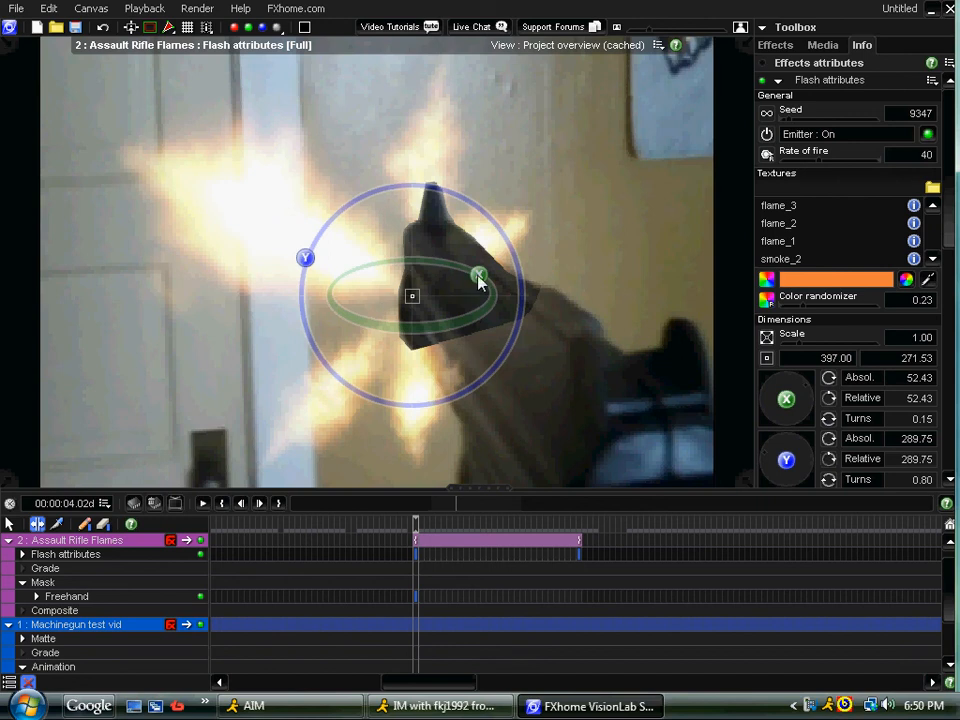
pyautogui.moveTo(479, 278); pyautogui.dragTo(437, 263)
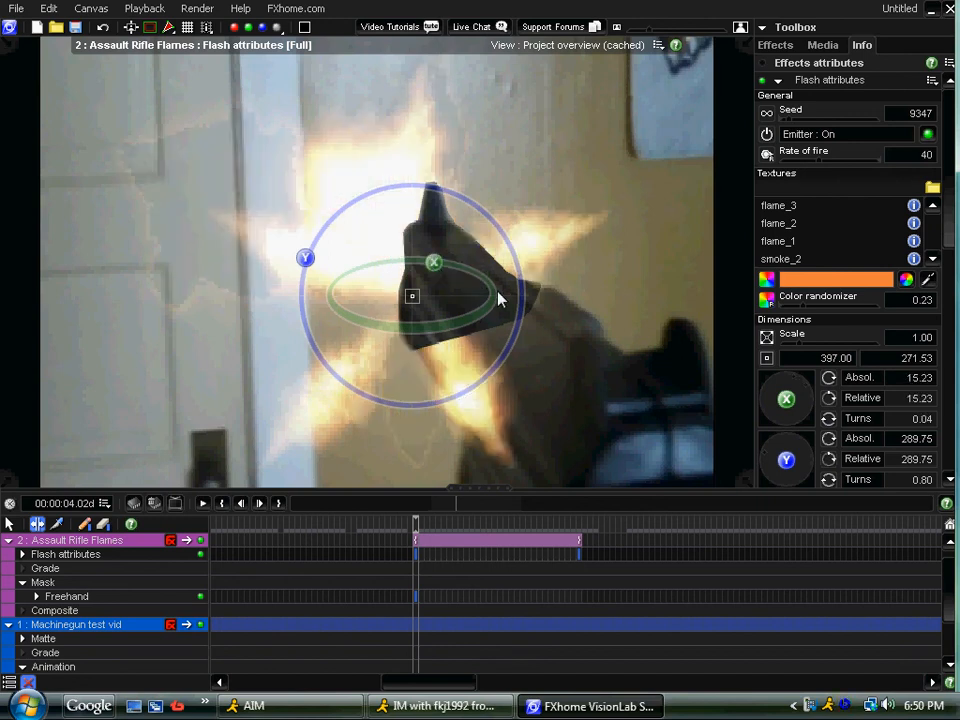